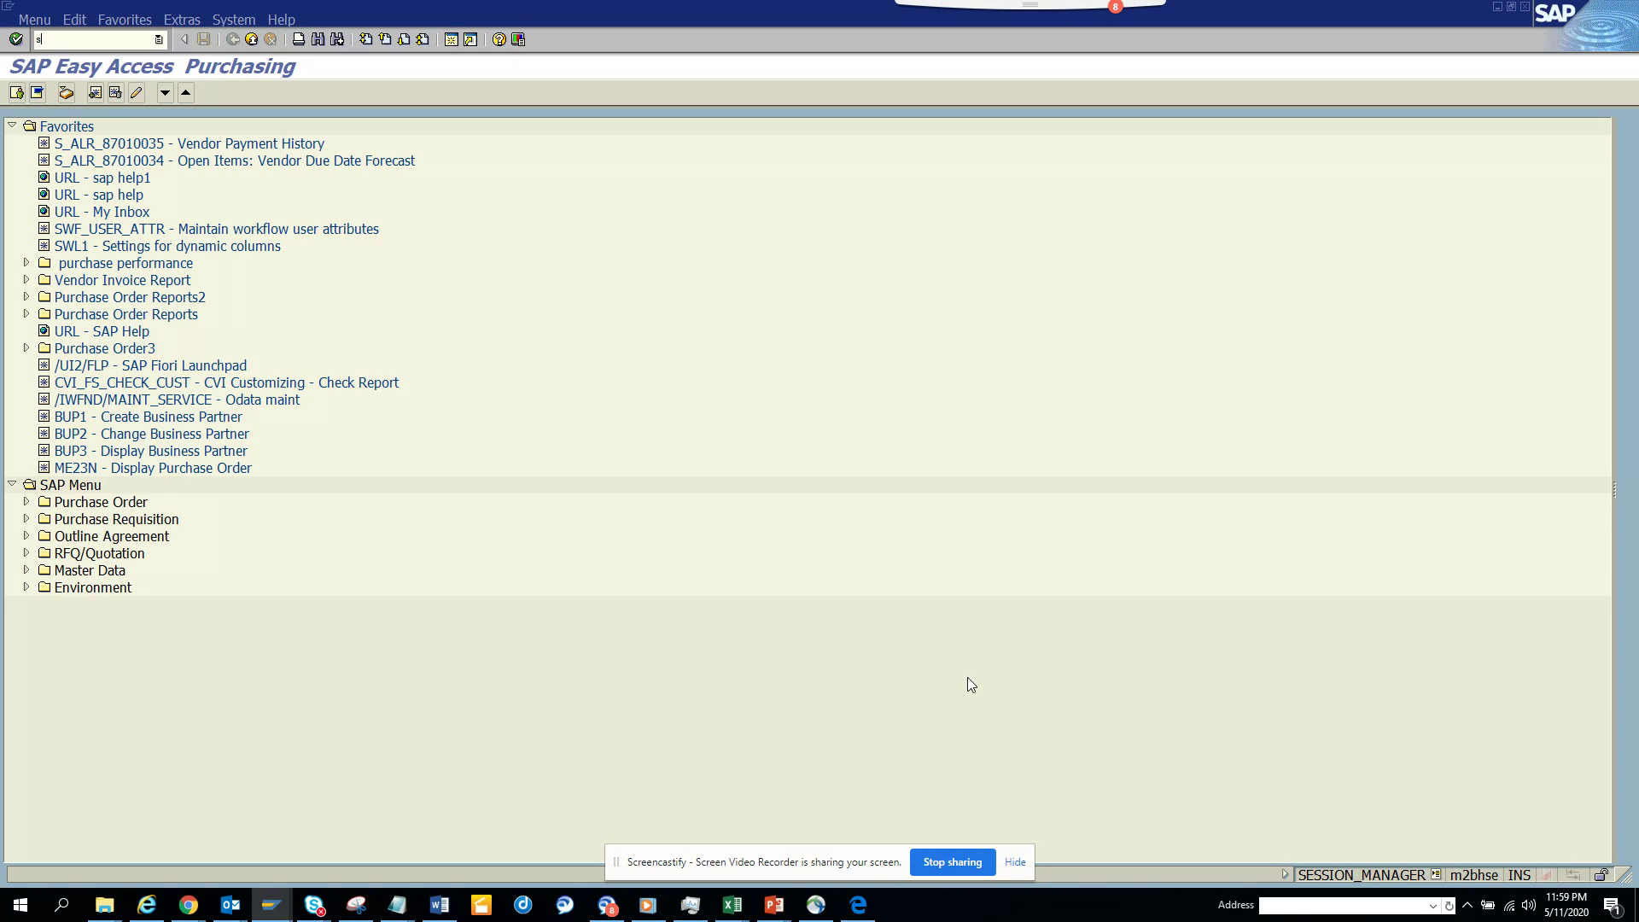
{"action": "type", "text": "23"}
Run transaction SO23 to reach the Distribution Lists screen.
{"action": "key", "text": "Return"}
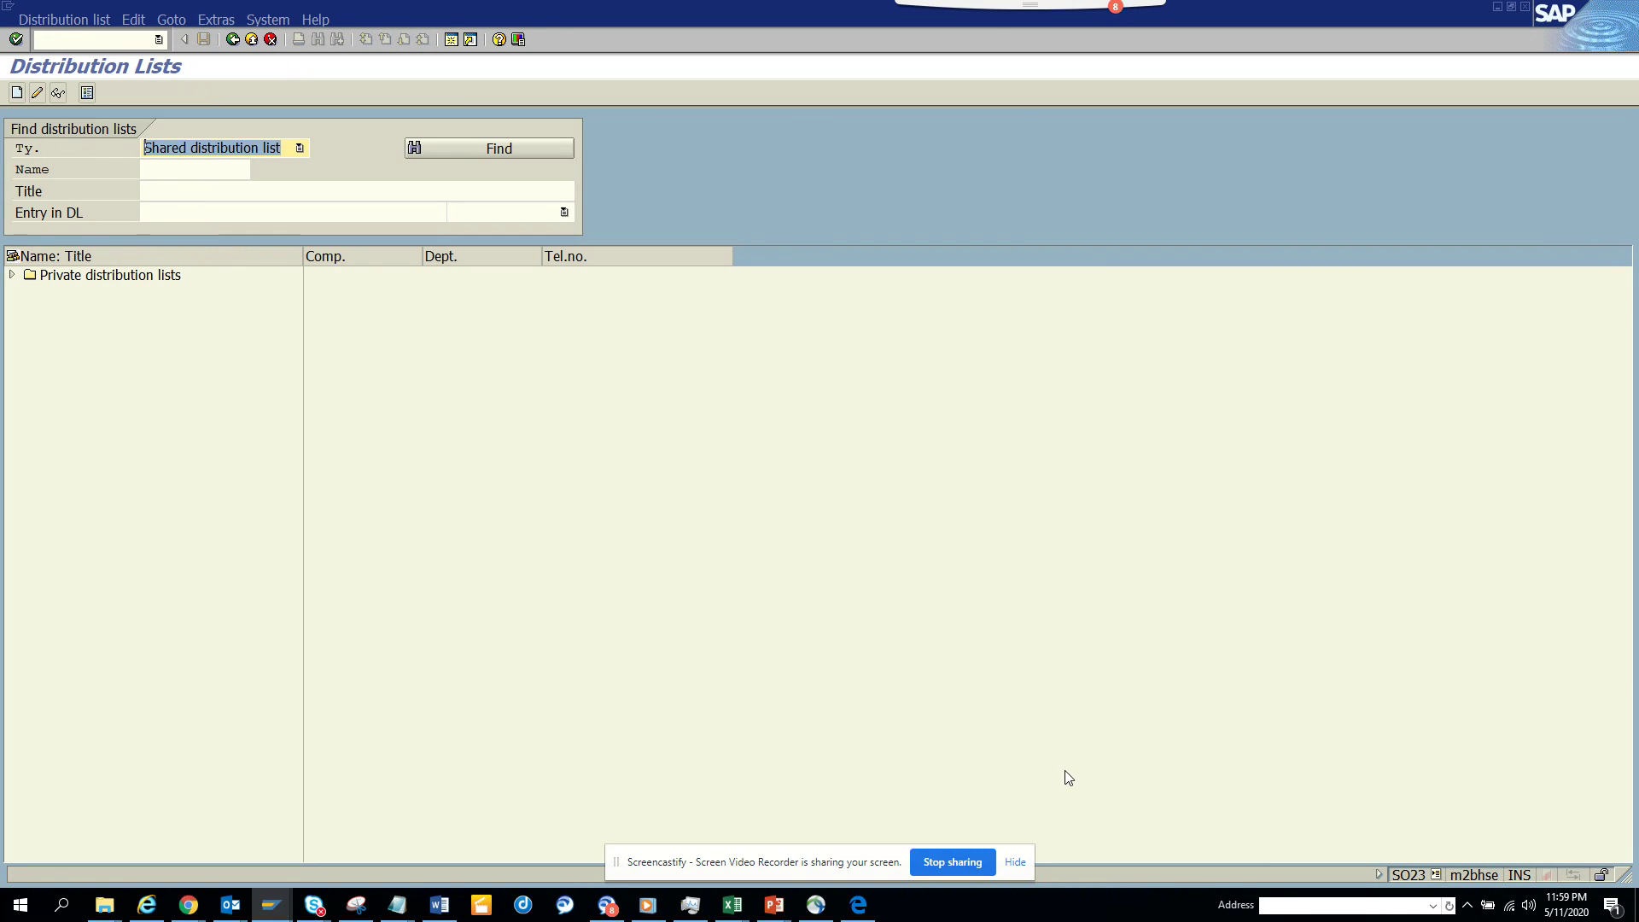
Create a new shared distribution list named ztest13 titled 'test distribution list'.
{"action": "left_click", "coordinate": [17, 93]}
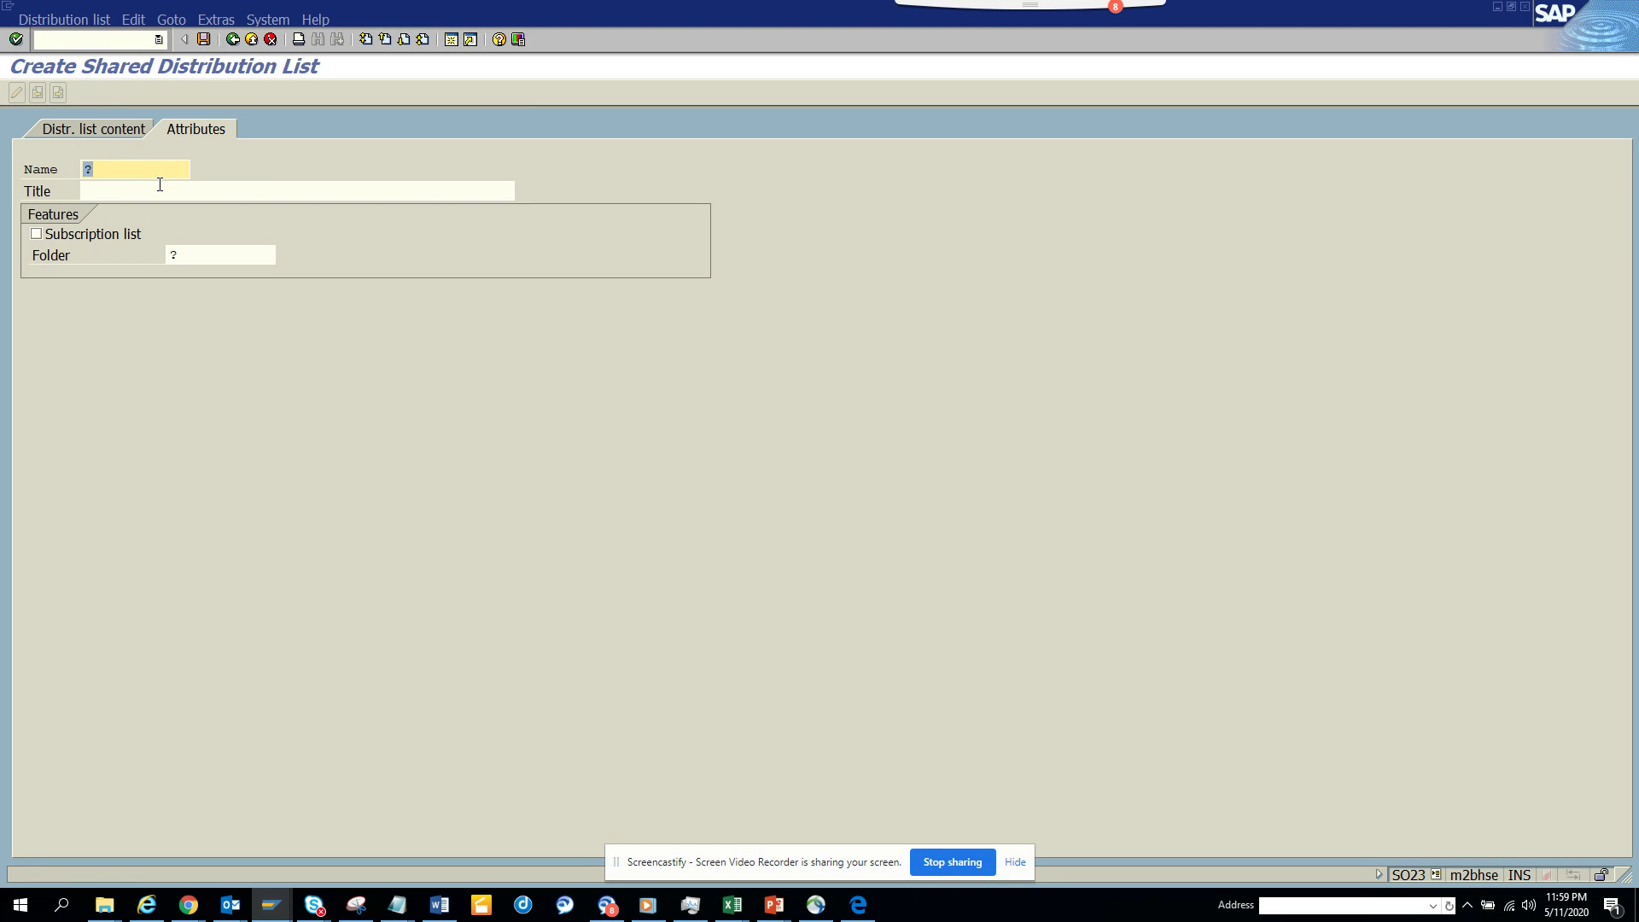
{"action": "left_click", "coordinate": [155, 170]}
{"action": "left_click", "coordinate": [151, 192]}
{"action": "type", "text": "13"}
{"action": "left_click", "coordinate": [160, 191]}
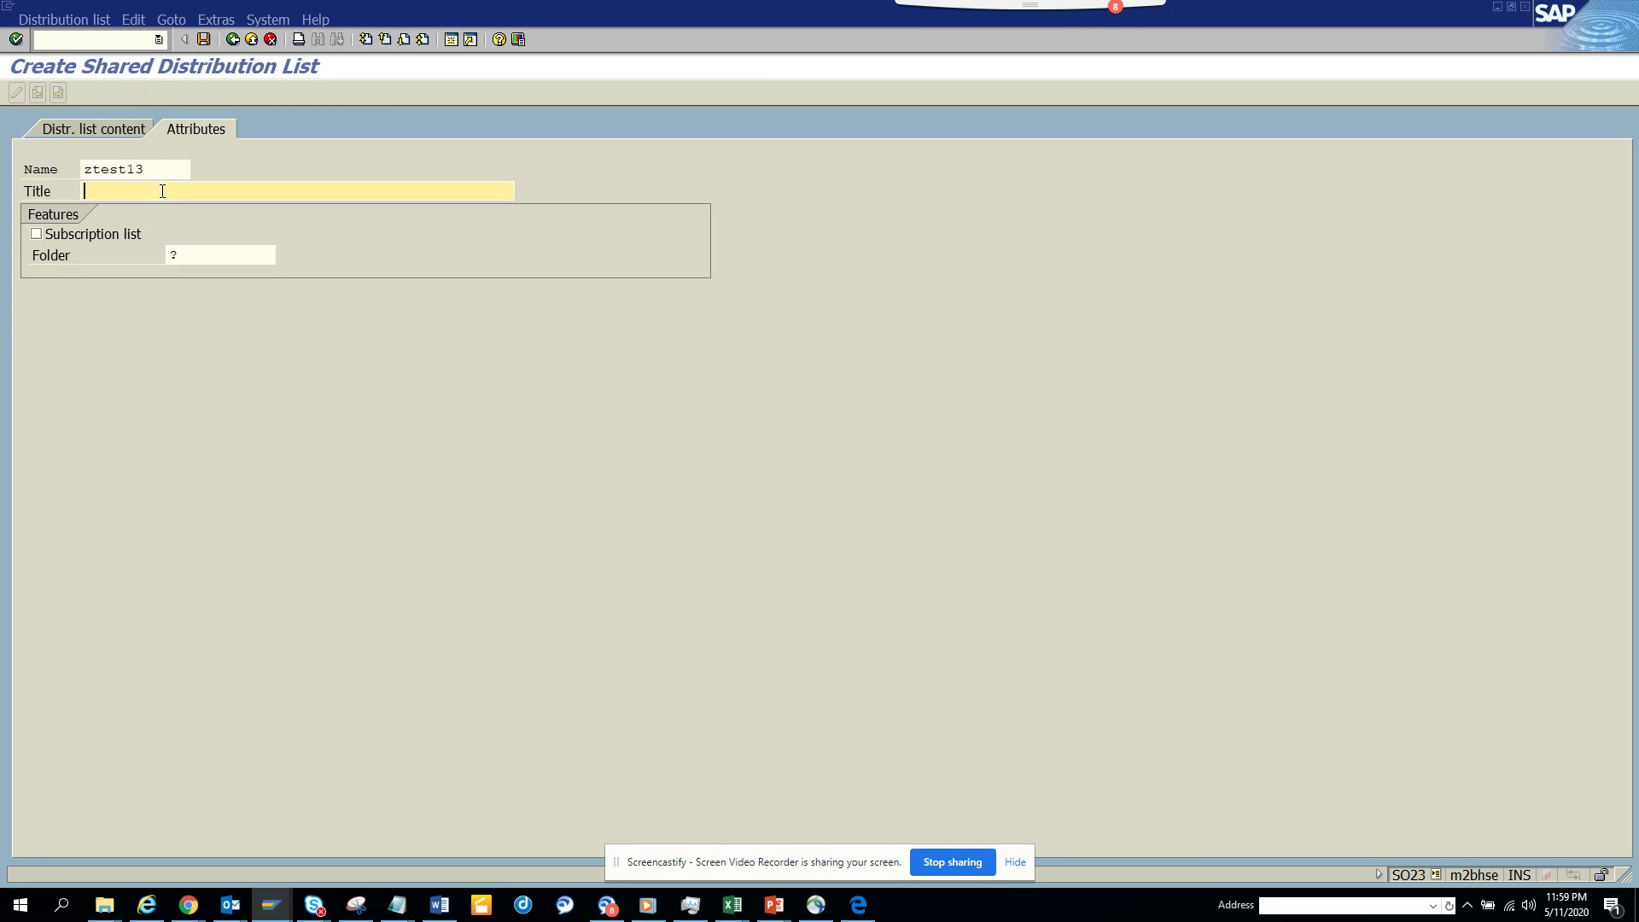
{"action": "type", "text": "test"}
{"action": "type", "text": " distri"}
{"action": "type", "text": "n"}
{"action": "key", "text": "BackSpace"}
{"action": "type", "text": "bu"}
{"action": "type", "text": "tion li"}
{"action": "type", "text": "st"}
Assign shared folder AFAB_DIST to the list via the folder lookup.
{"action": "left_click", "coordinate": [200, 257]}
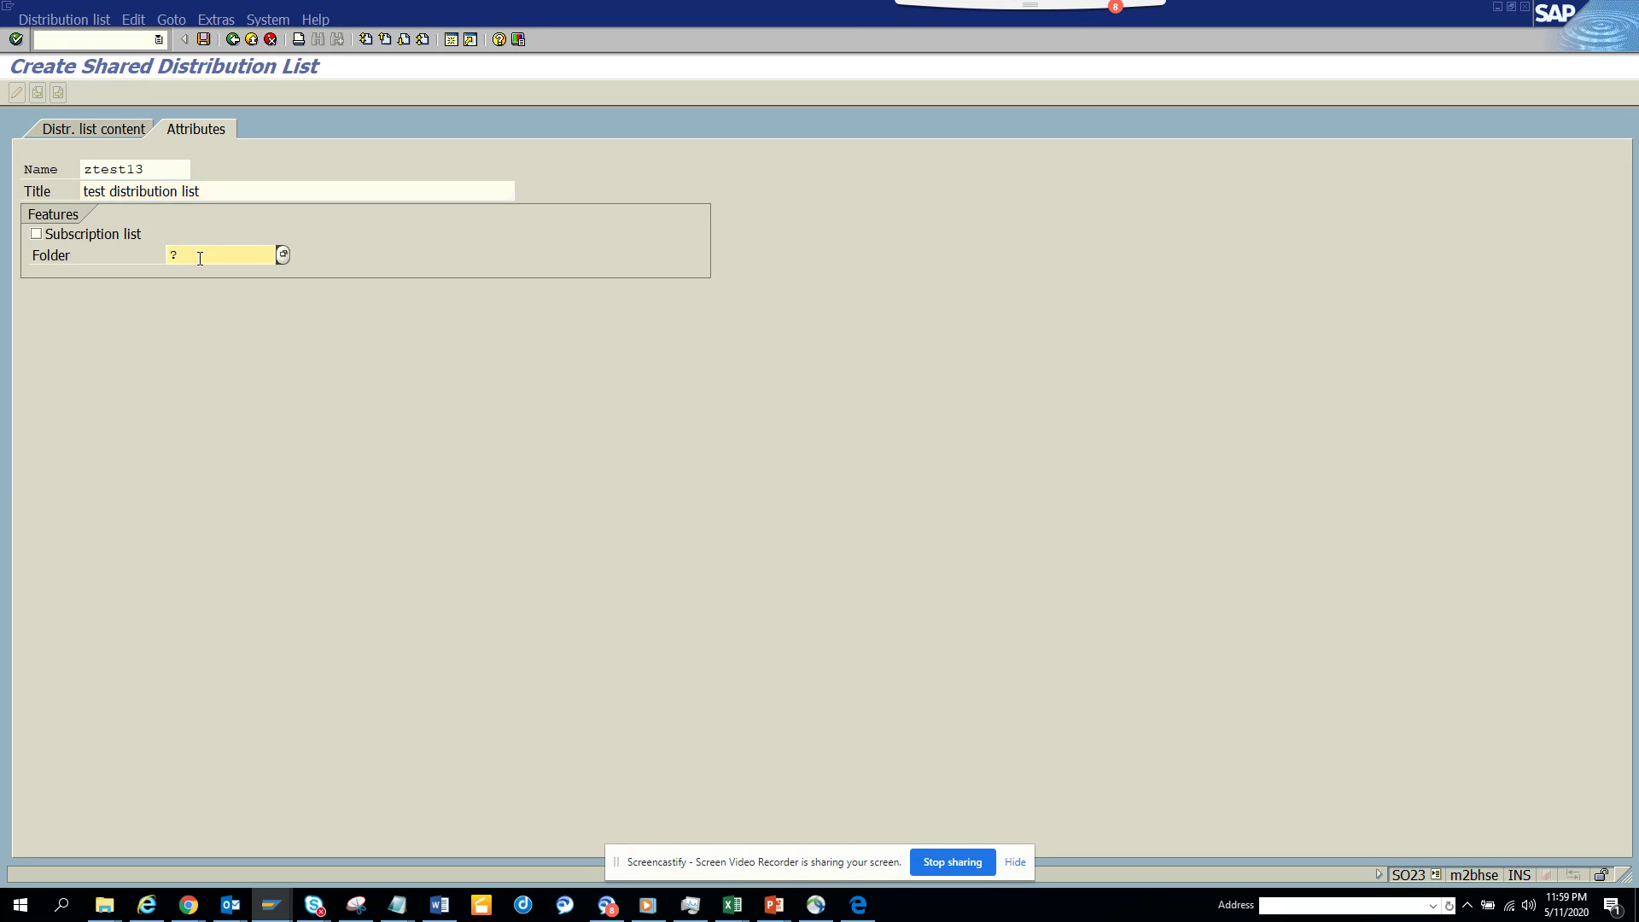
{"action": "key", "text": "BackSpace"}
{"action": "left_click", "coordinate": [283, 256]}
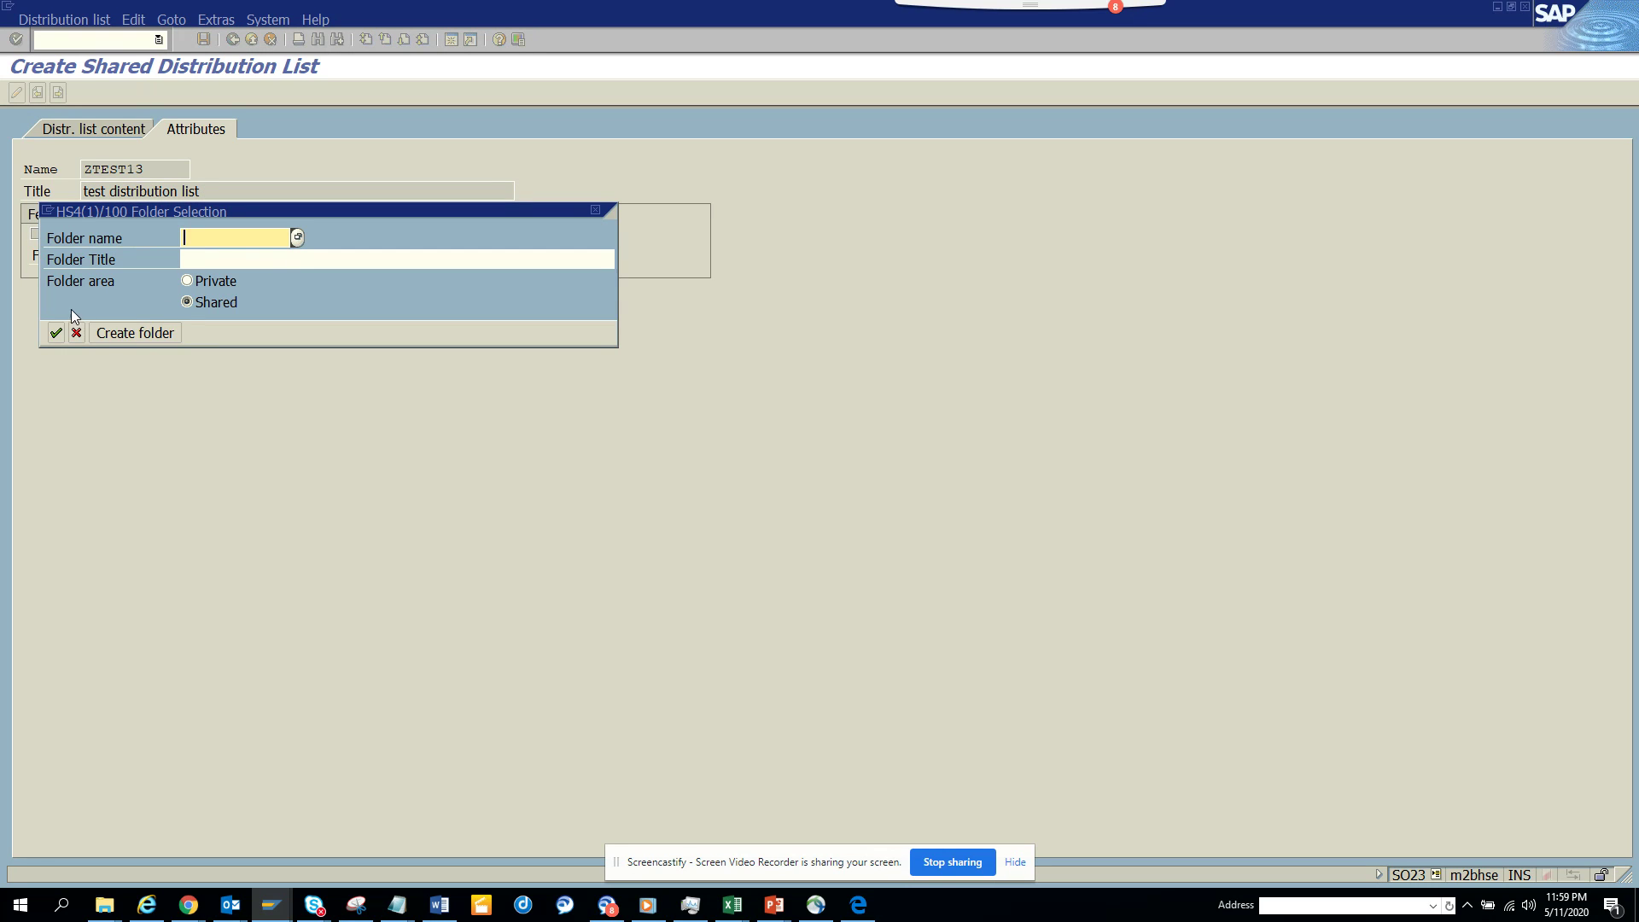
{"action": "left_click", "coordinate": [58, 333]}
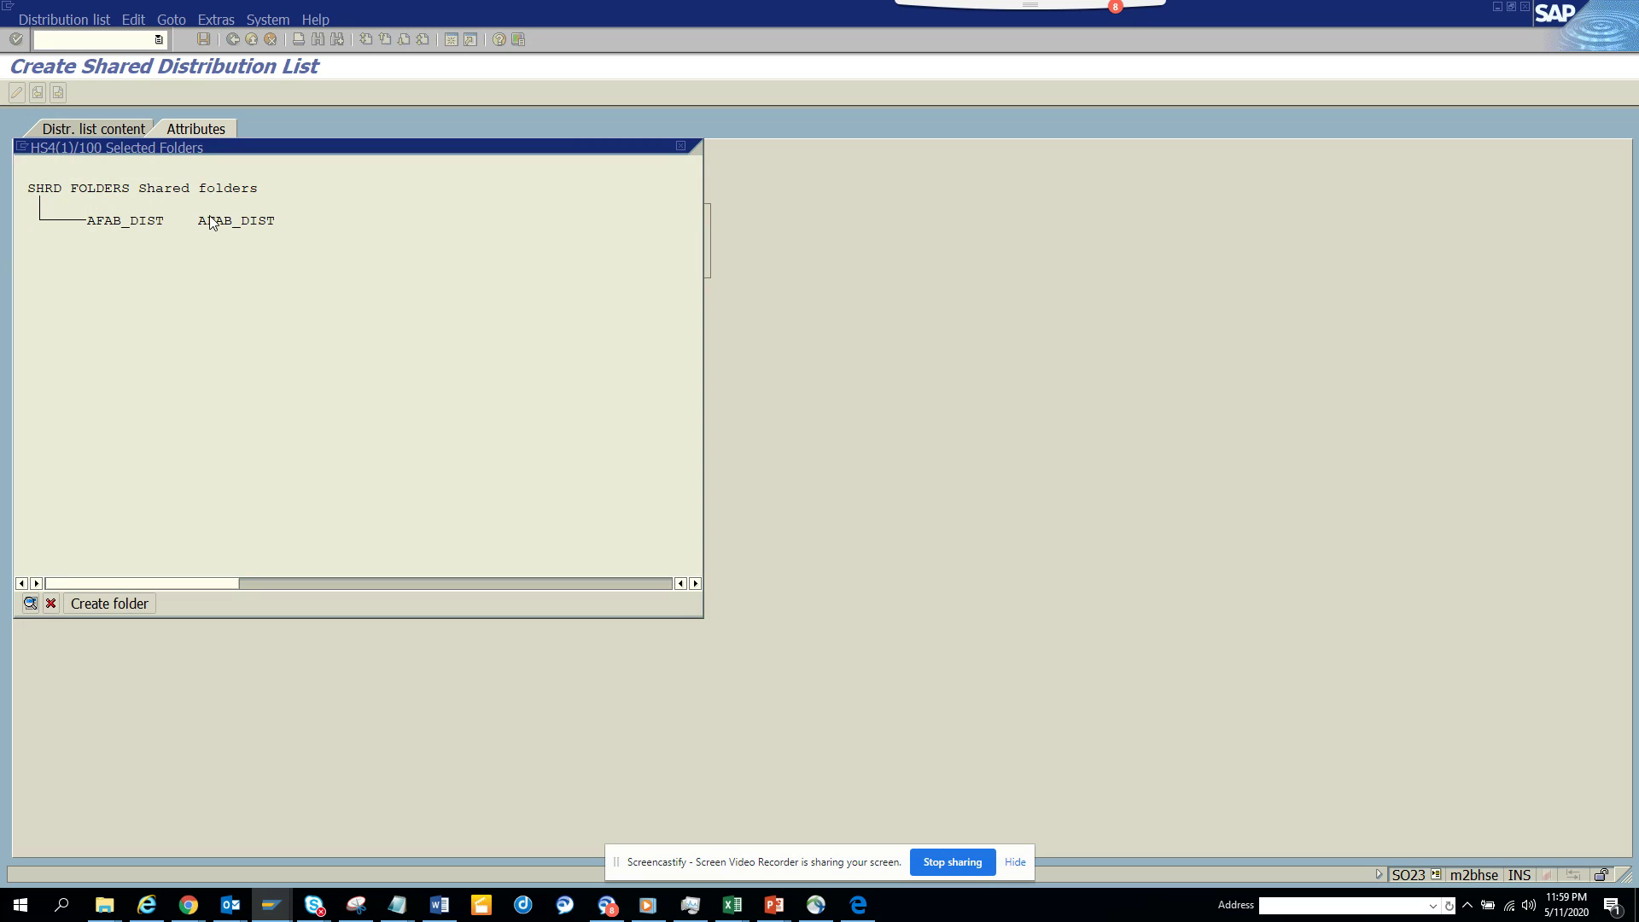
{"action": "double_click", "coordinate": [205, 224]}
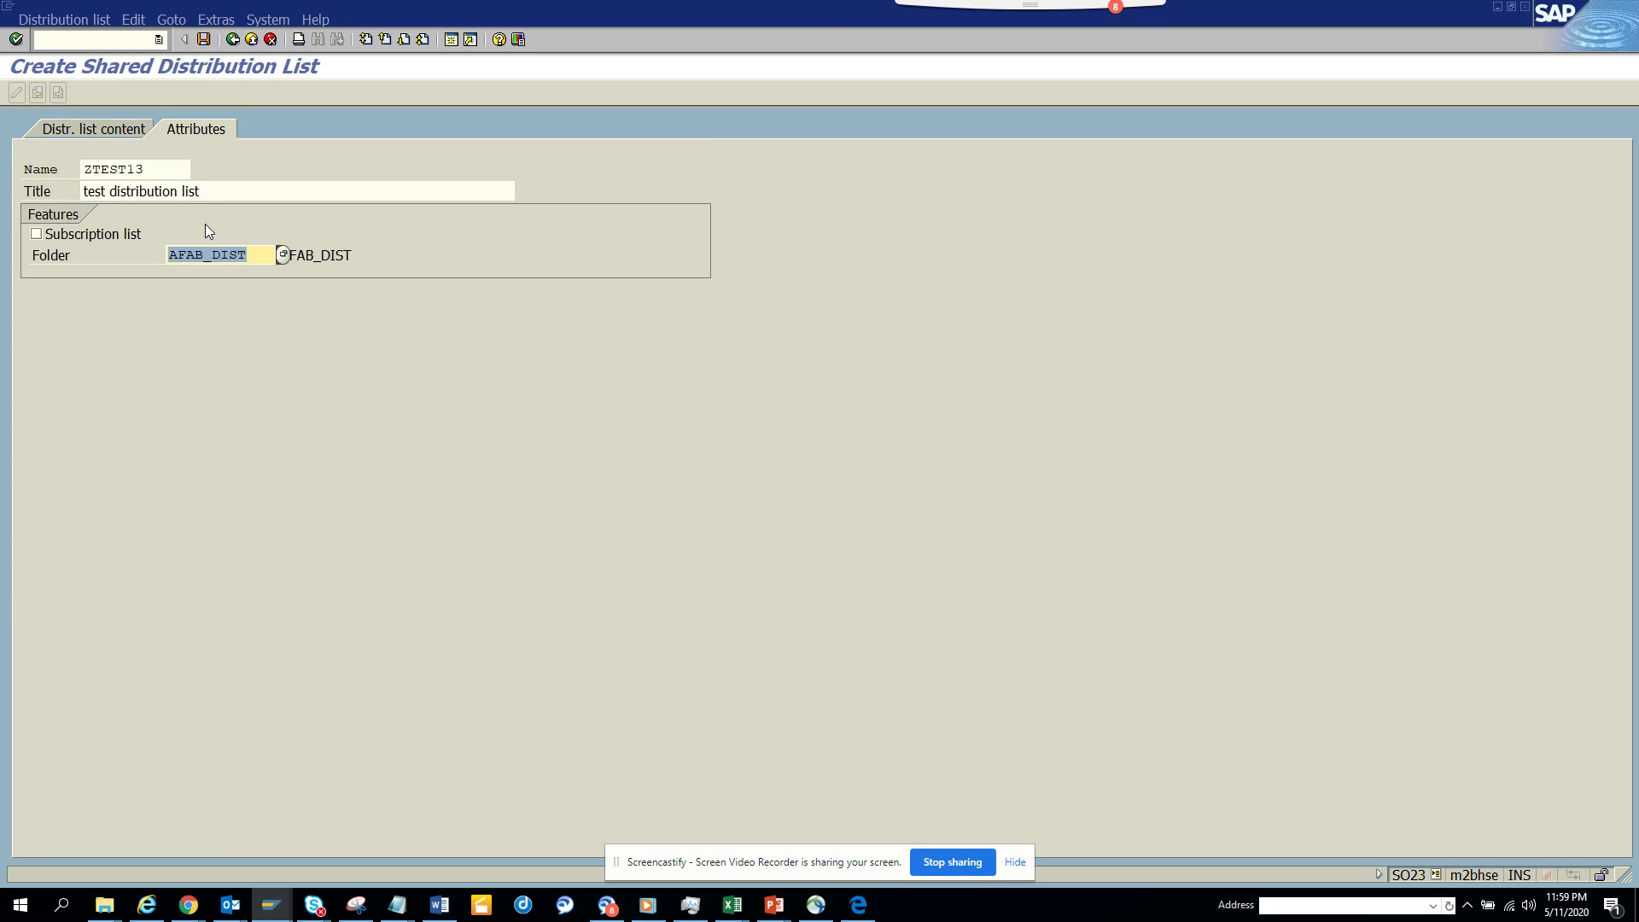
Enter three recipients: a gmail address, a copied yahoo variant, and a system user.
{"action": "left_click", "coordinate": [91, 130]}
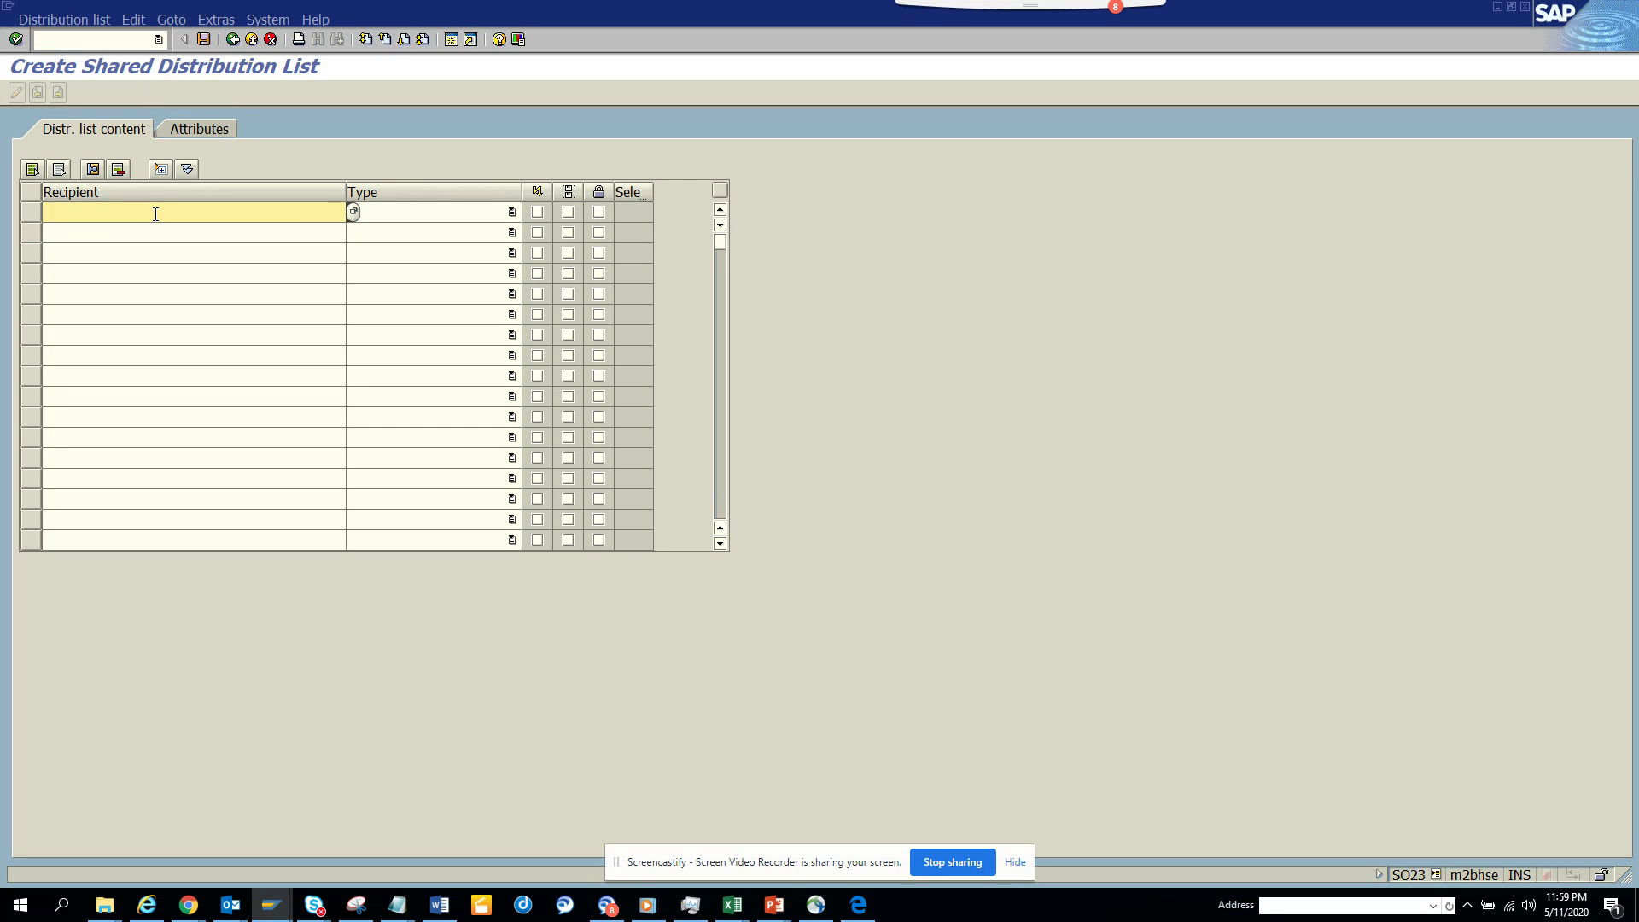
{"action": "type", "text": "ab"}
{"action": "type", "text": "c@"}
{"action": "type", "text": "gmail.com"}
{"action": "key", "text": "shift+Home"}
{"action": "key", "text": "ctrl+c"}
{"action": "key", "text": "Home"}
{"action": "left_click", "coordinate": [130, 234]}
{"action": "key", "text": "ctrl+v"}
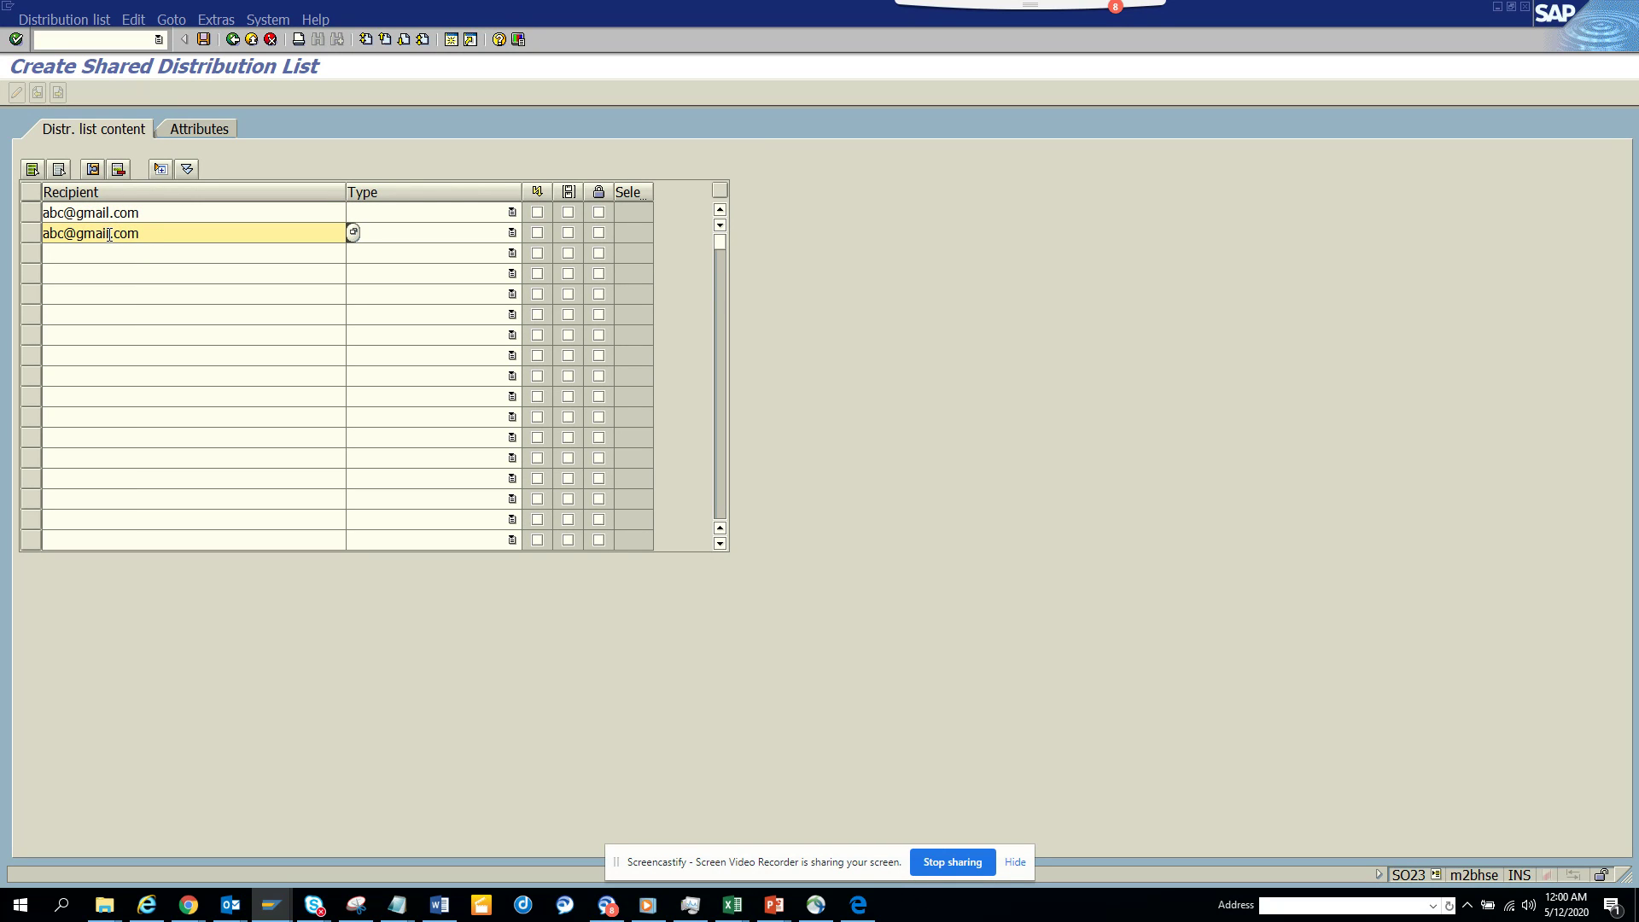
{"action": "left_click_drag", "start_coordinate": [113, 233], "coordinate": [77, 233]}
{"action": "type", "text": "yahoo"}
{"action": "left_click", "coordinate": [195, 253]}
{"action": "type", "text": "st"}
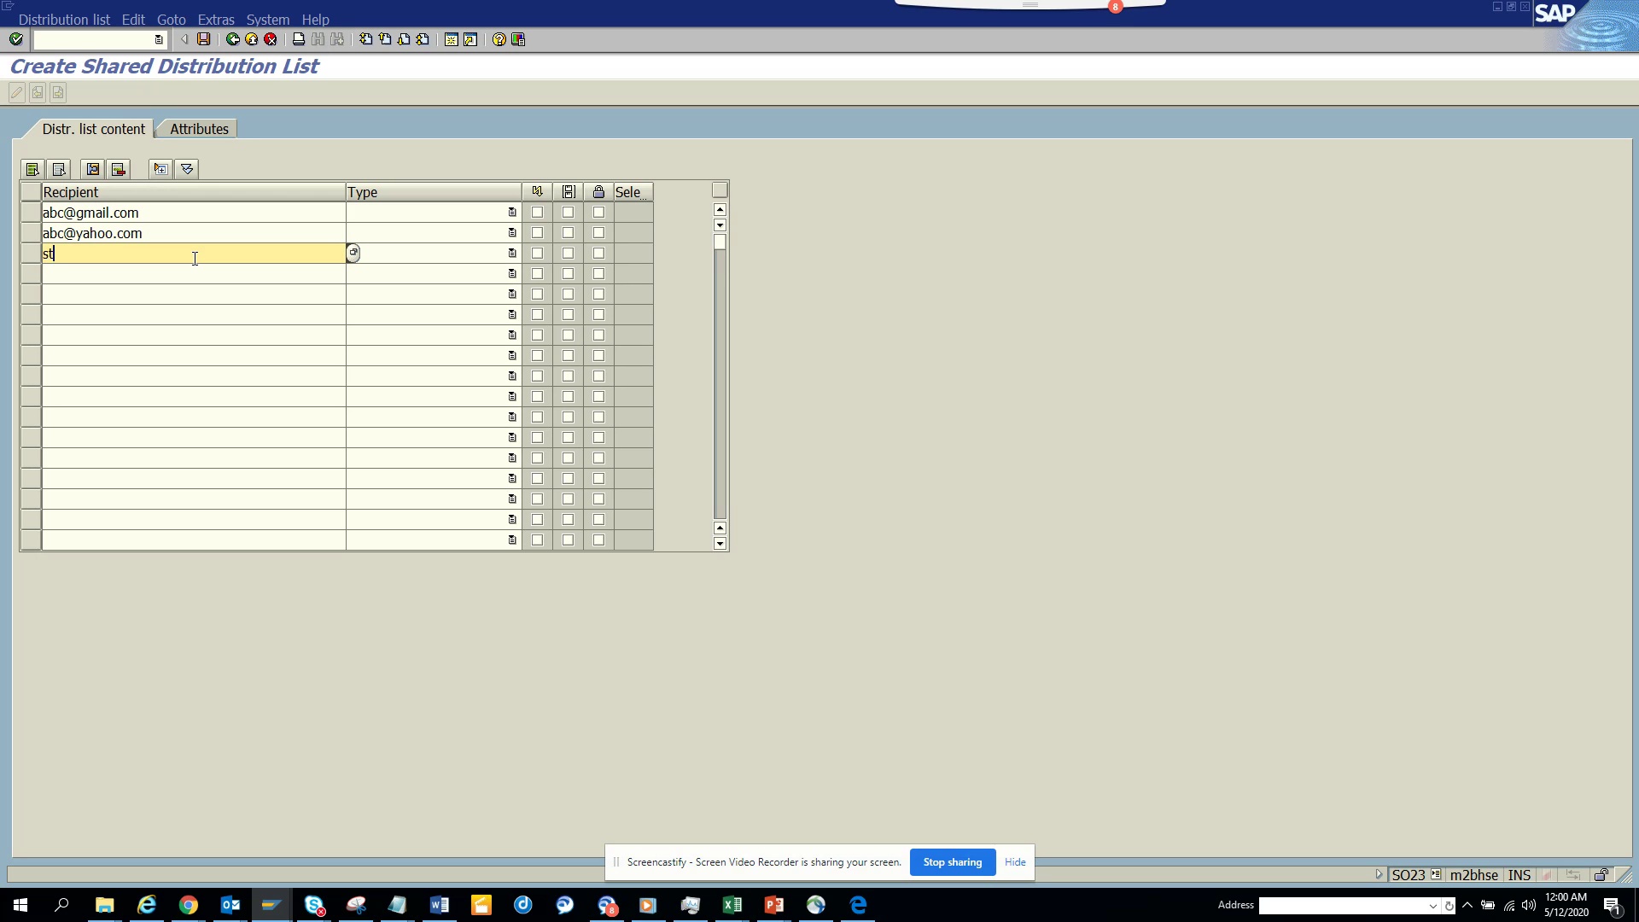
{"action": "type", "text": "udent"}
{"action": "type", "text": "011"}
{"action": "key", "text": "Return"}
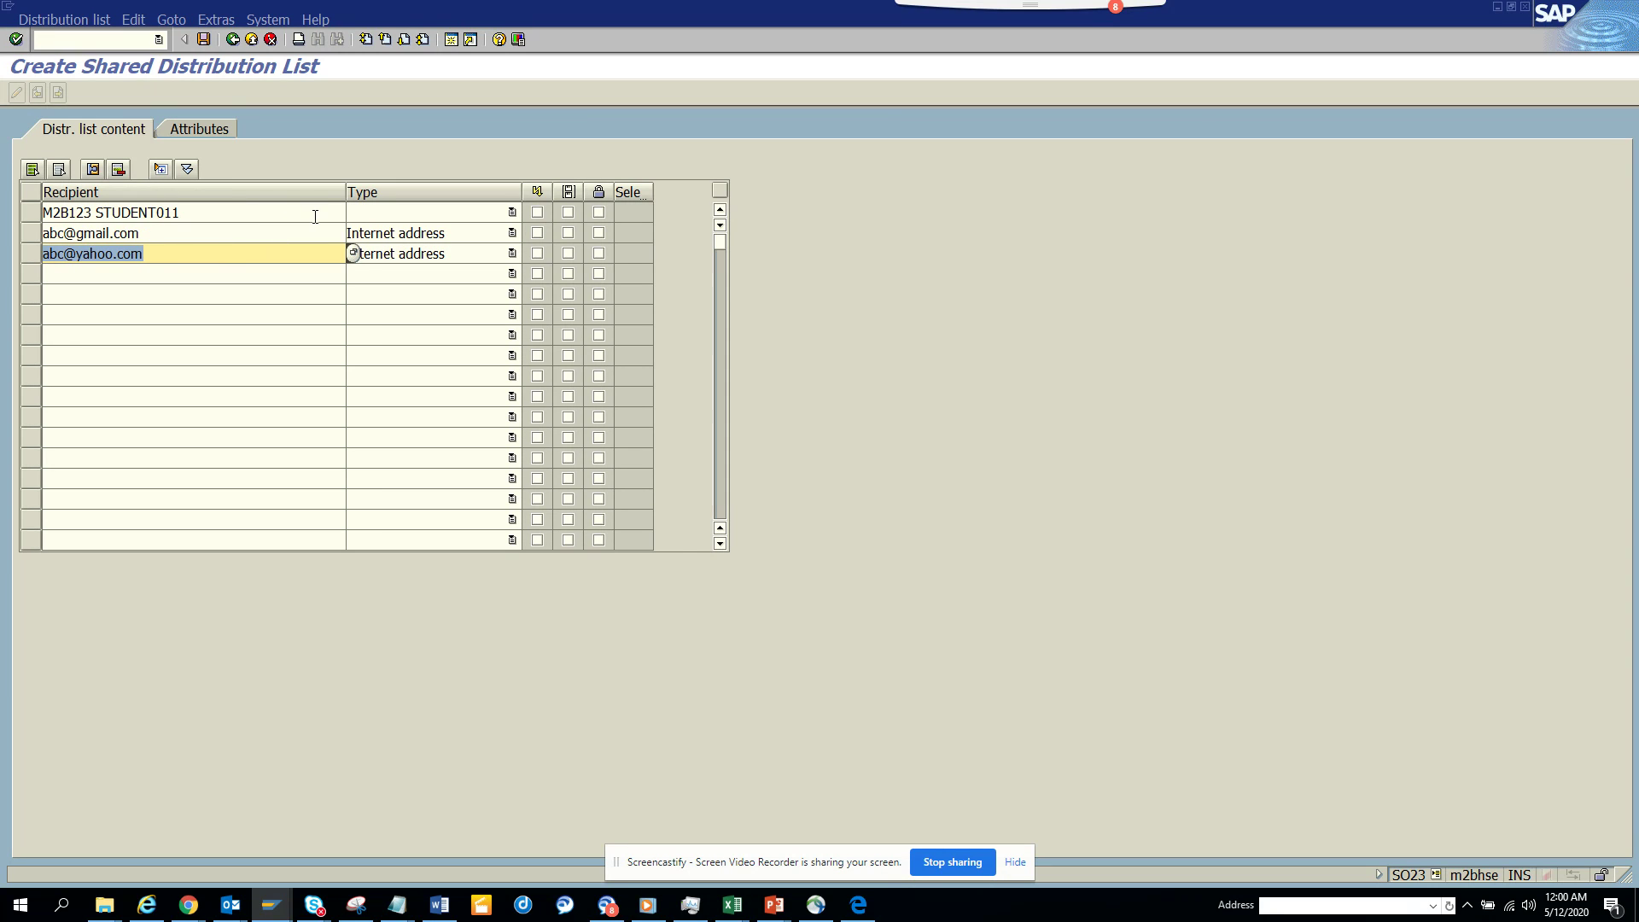
{"action": "left_click", "coordinate": [510, 275]}
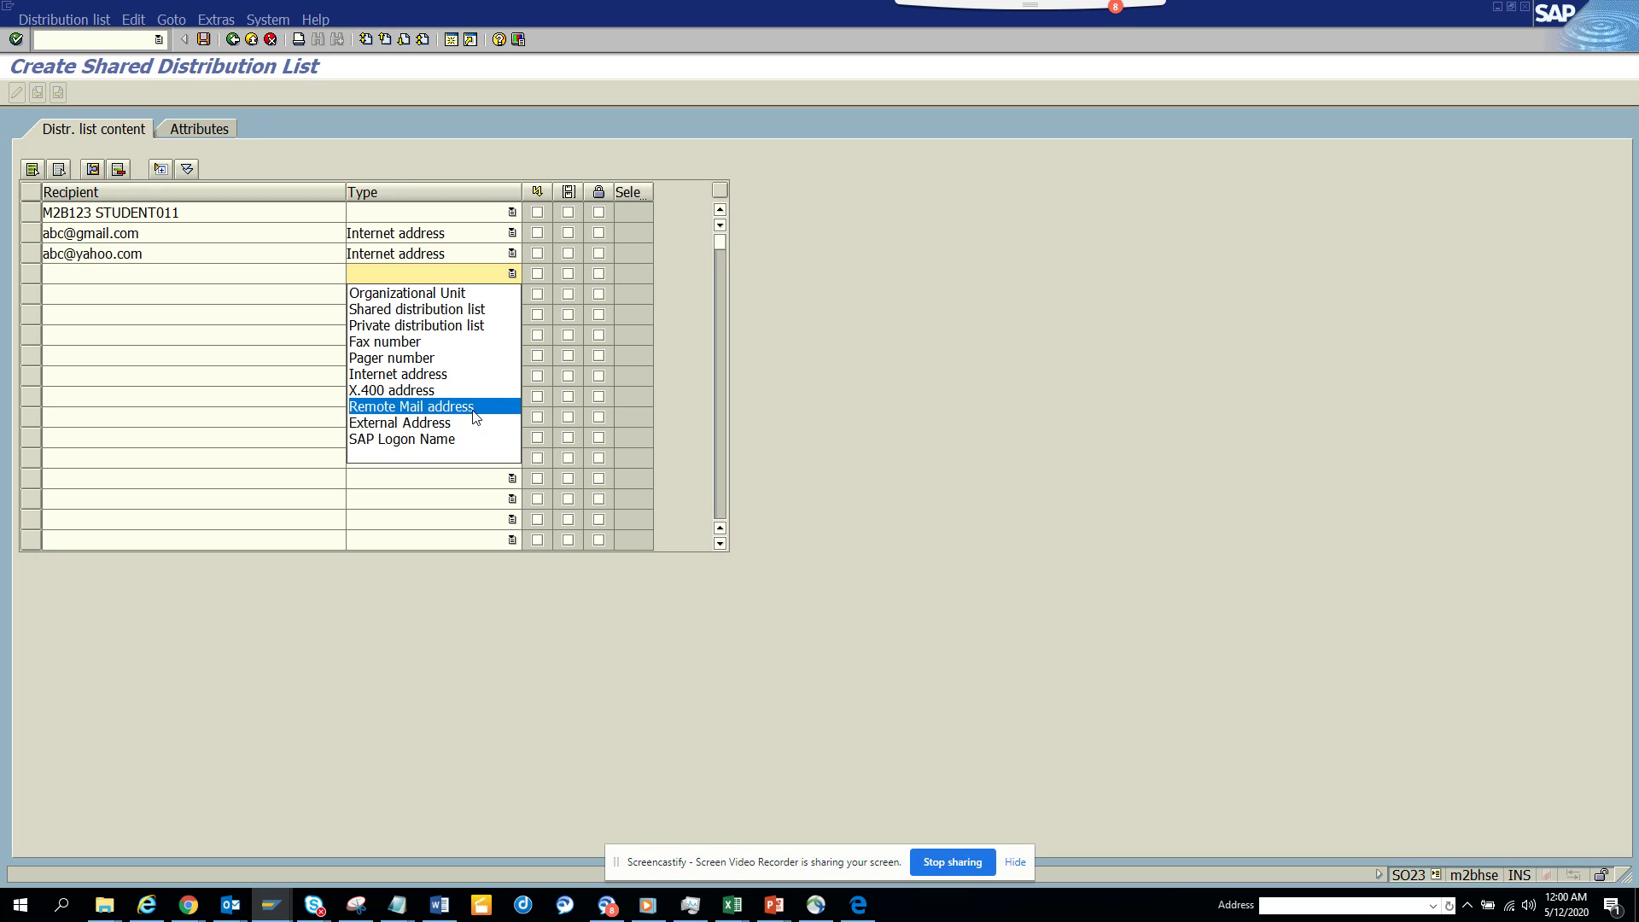
{"action": "left_click", "coordinate": [917, 303]}
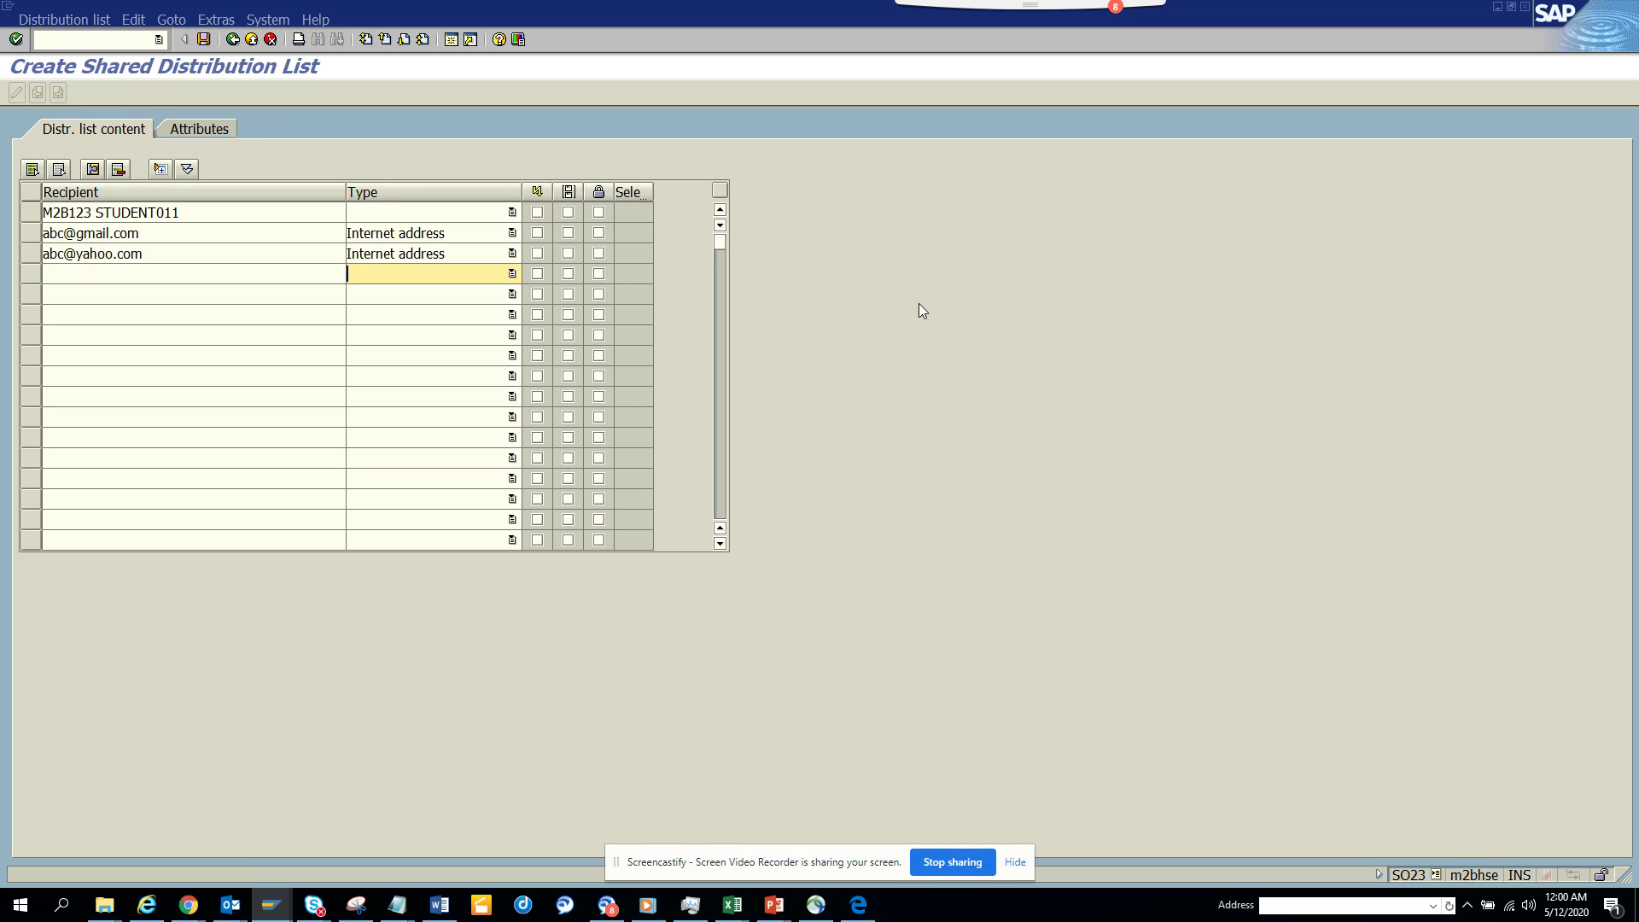
Save ZTEST13, then start a second session and launch the Business Workplace.
{"action": "left_click", "coordinate": [208, 47]}
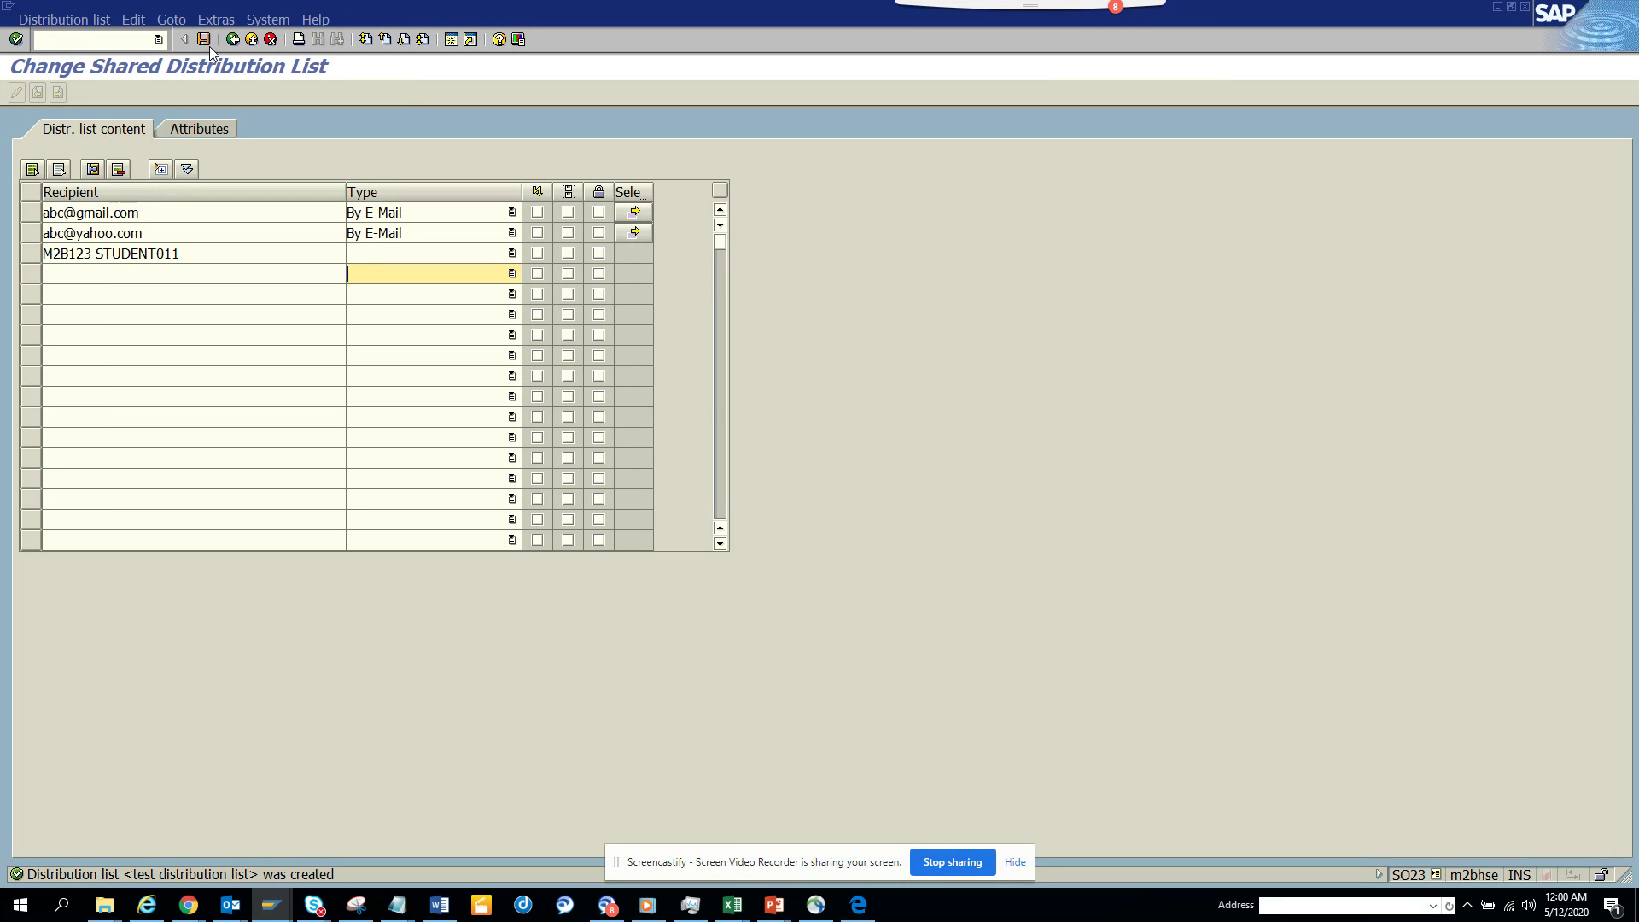
{"action": "left_click", "coordinate": [450, 41]}
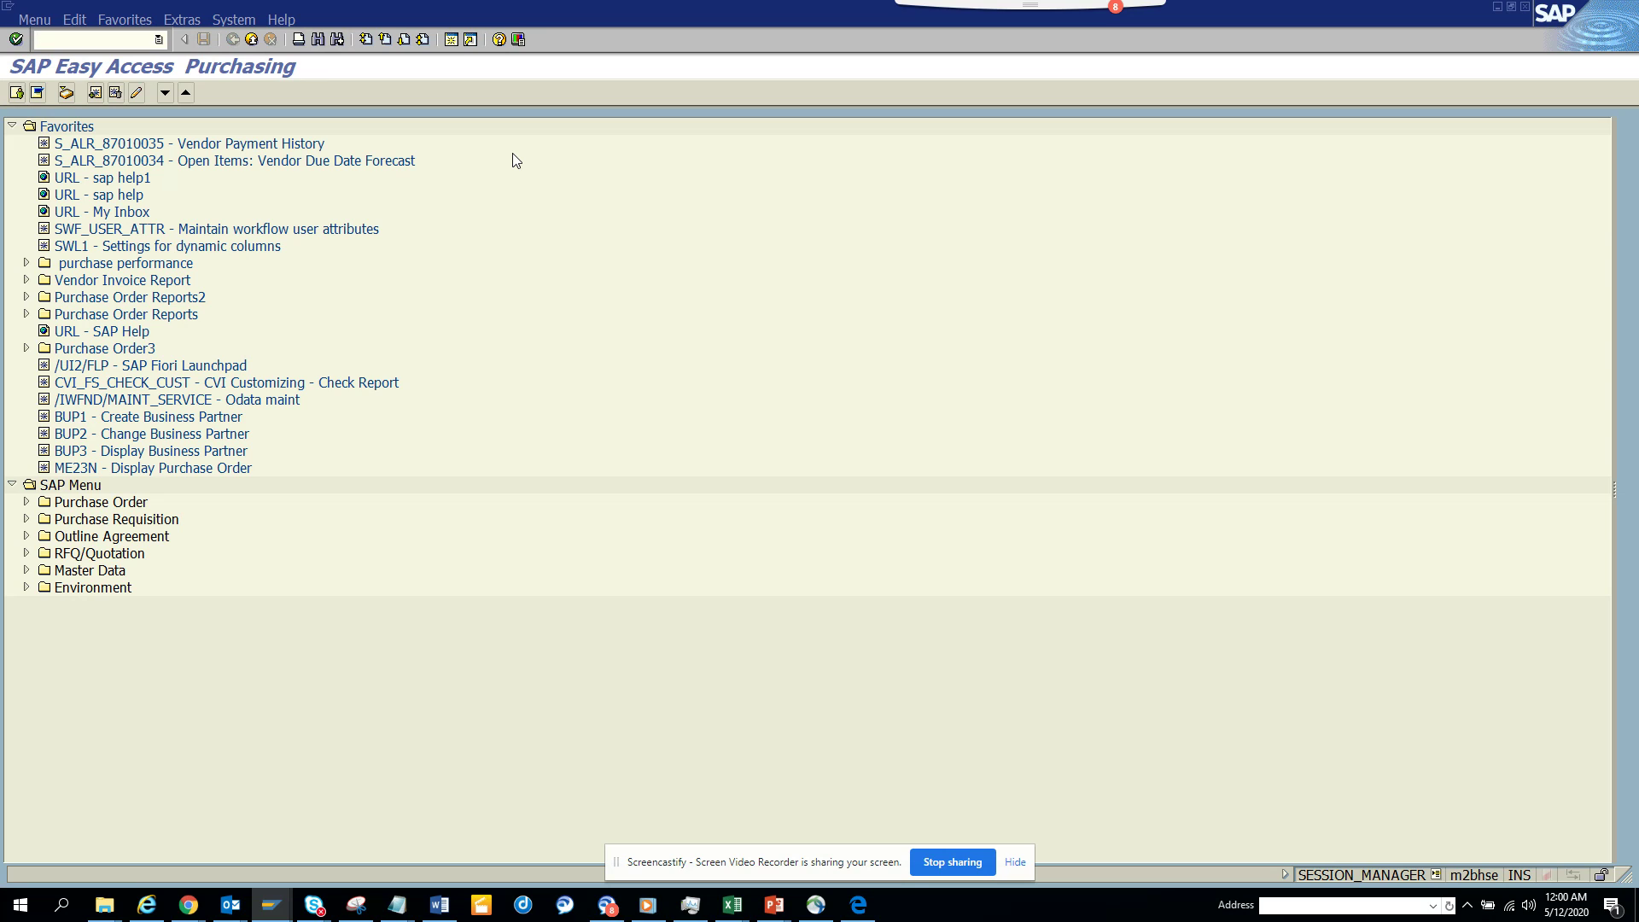
{"action": "left_click", "coordinate": [67, 92]}
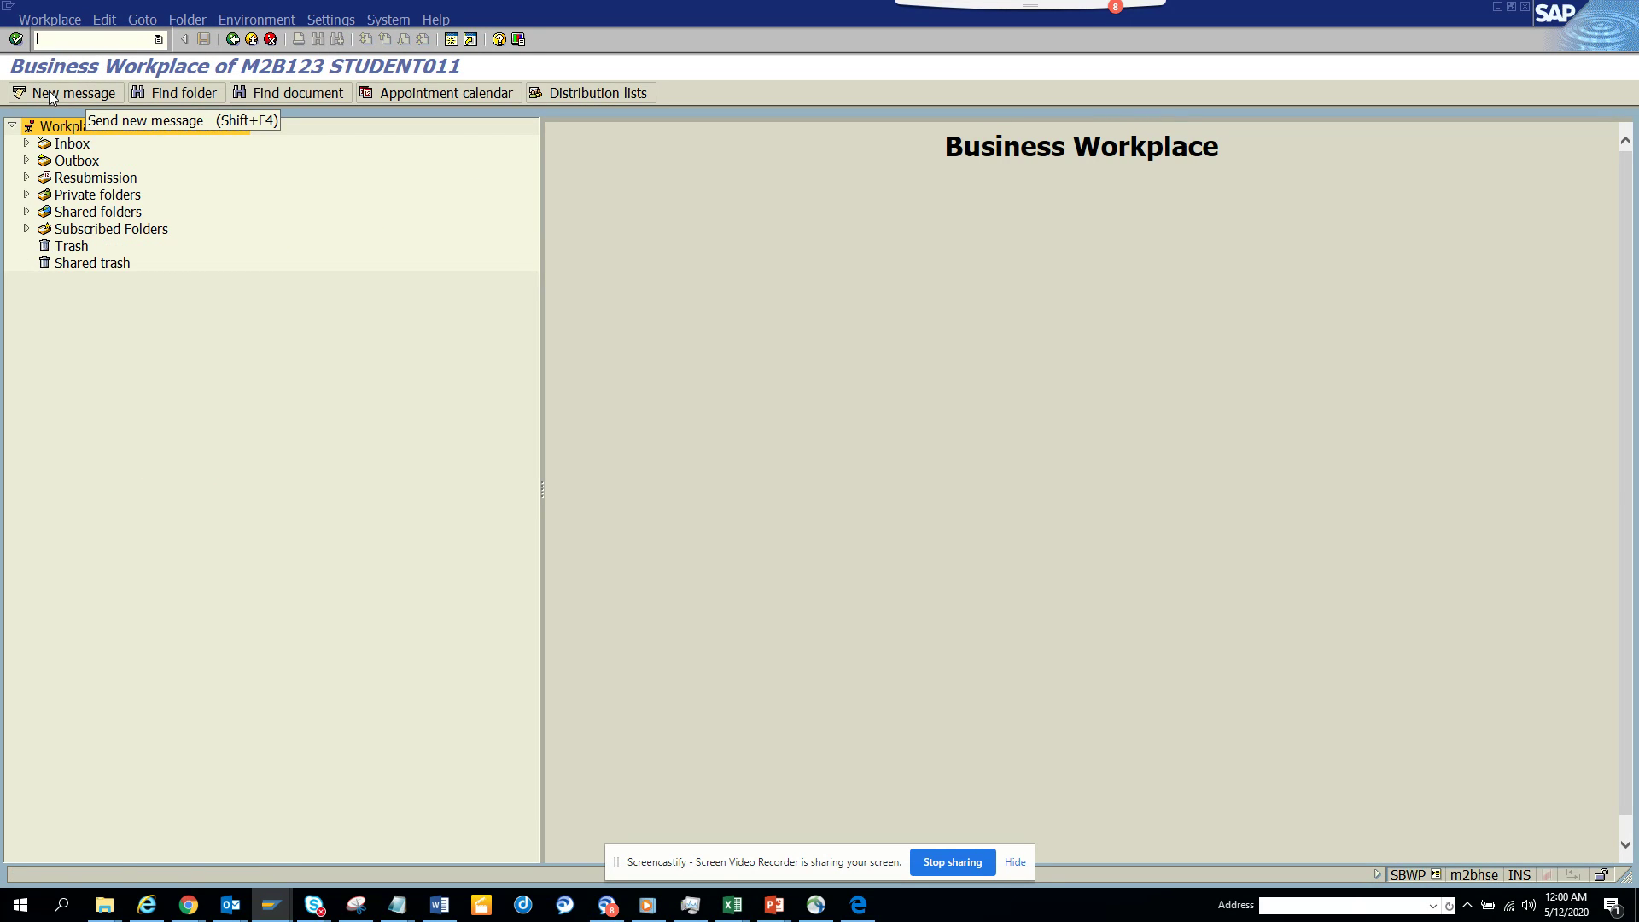
Start a new message with recipient type Shared distribution list.
{"action": "left_click", "coordinate": [48, 90]}
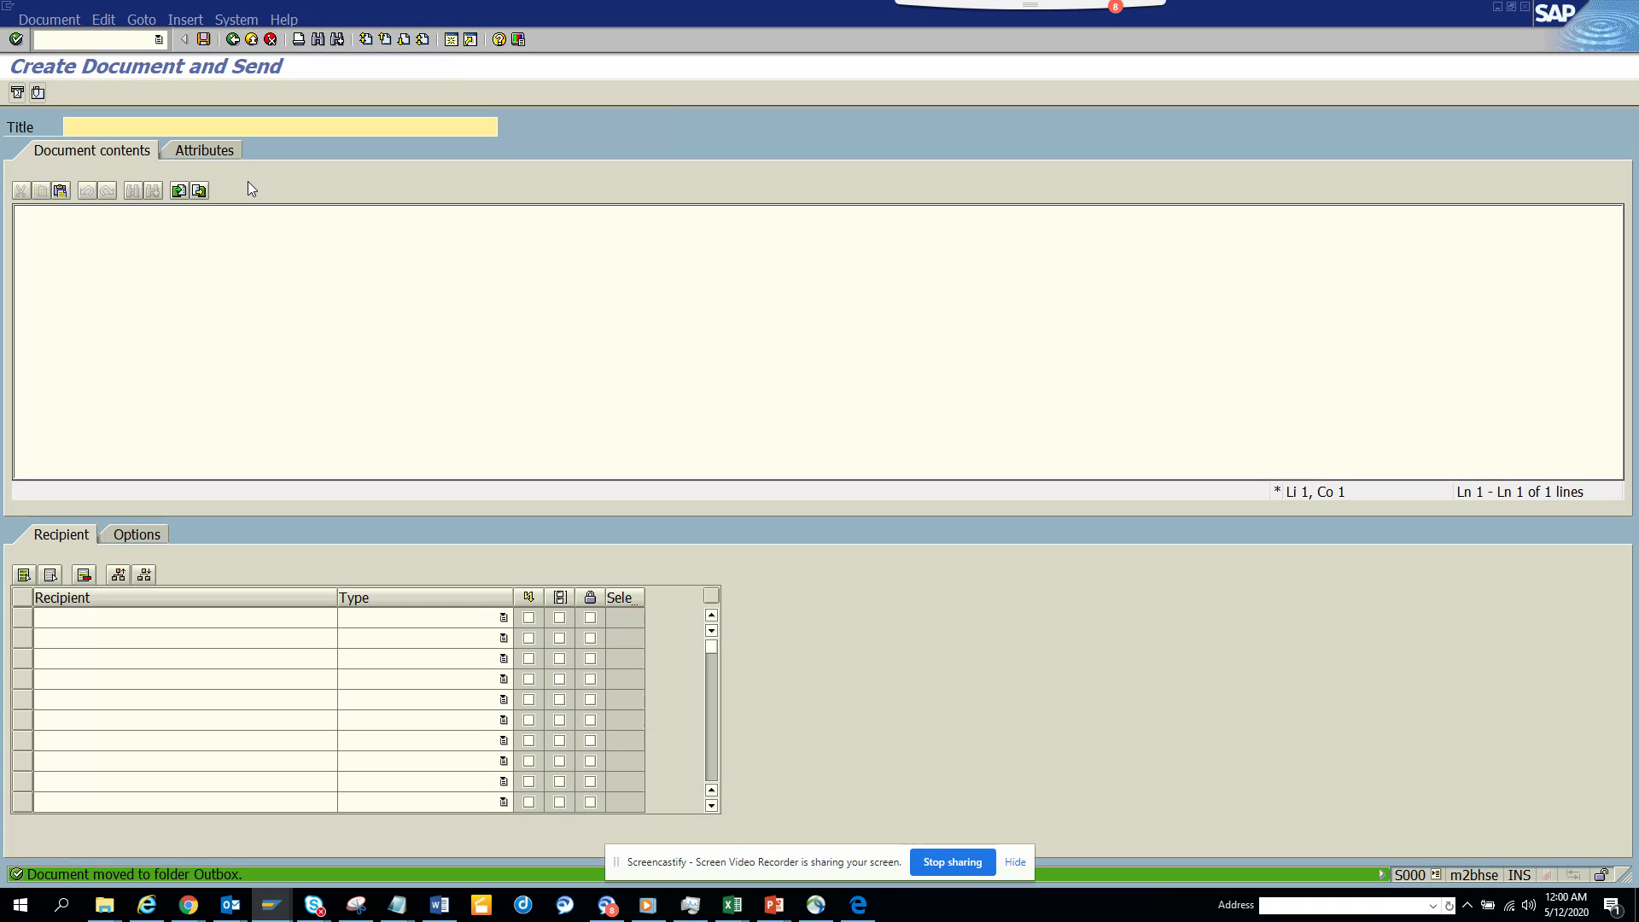
{"action": "left_click", "coordinate": [472, 623]}
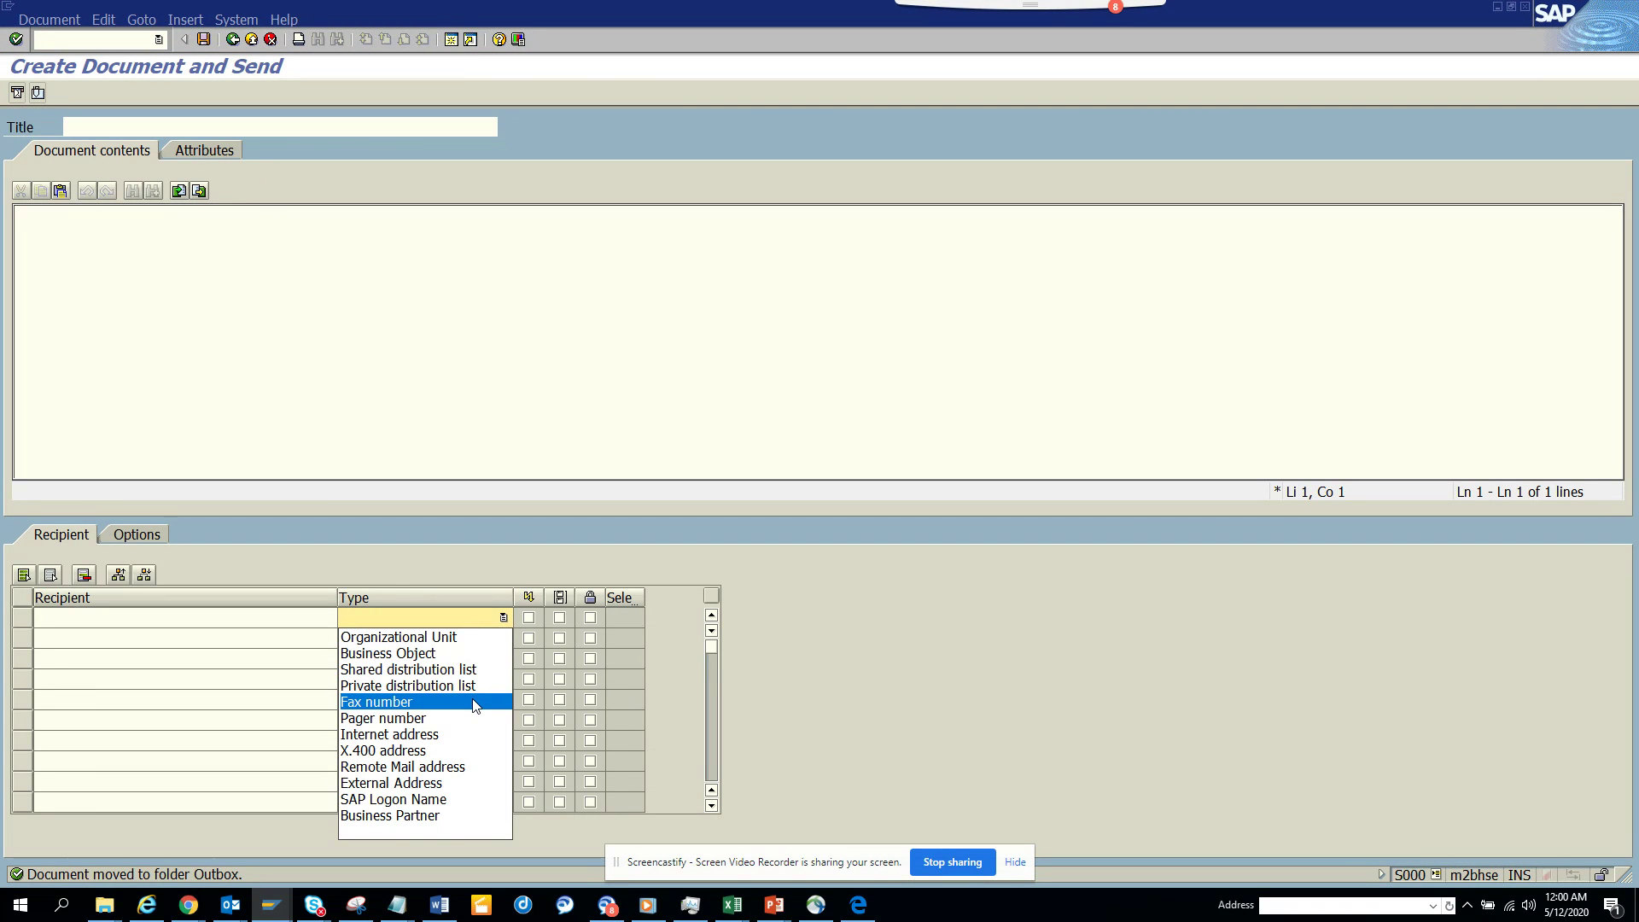
{"action": "left_click", "coordinate": [477, 669]}
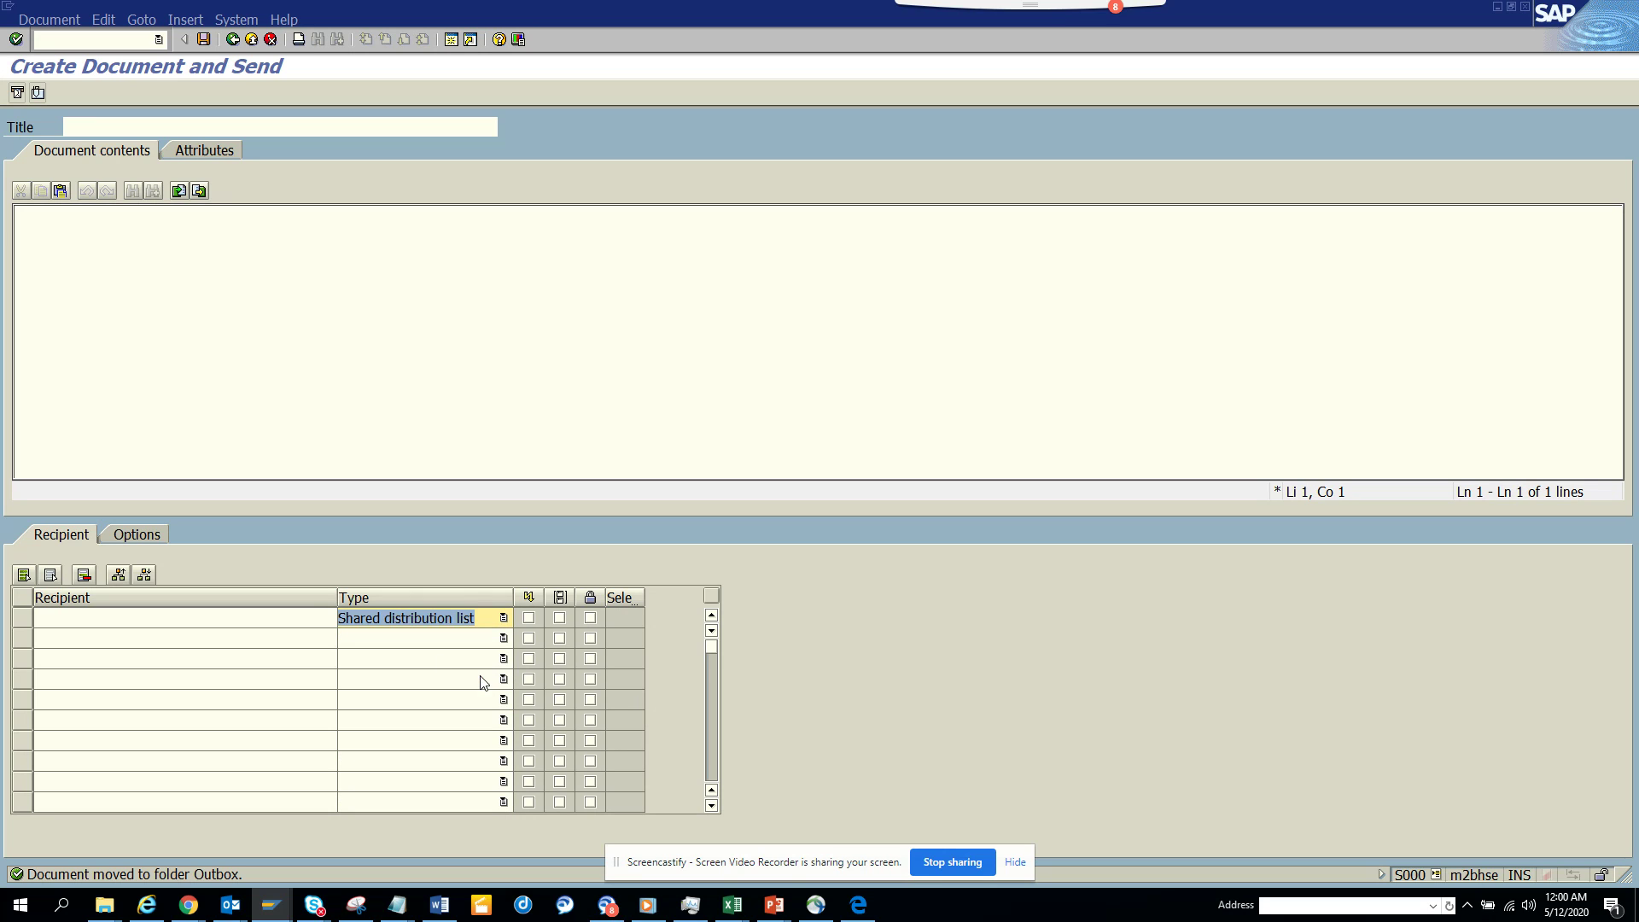
{"action": "left_click", "coordinate": [317, 619]}
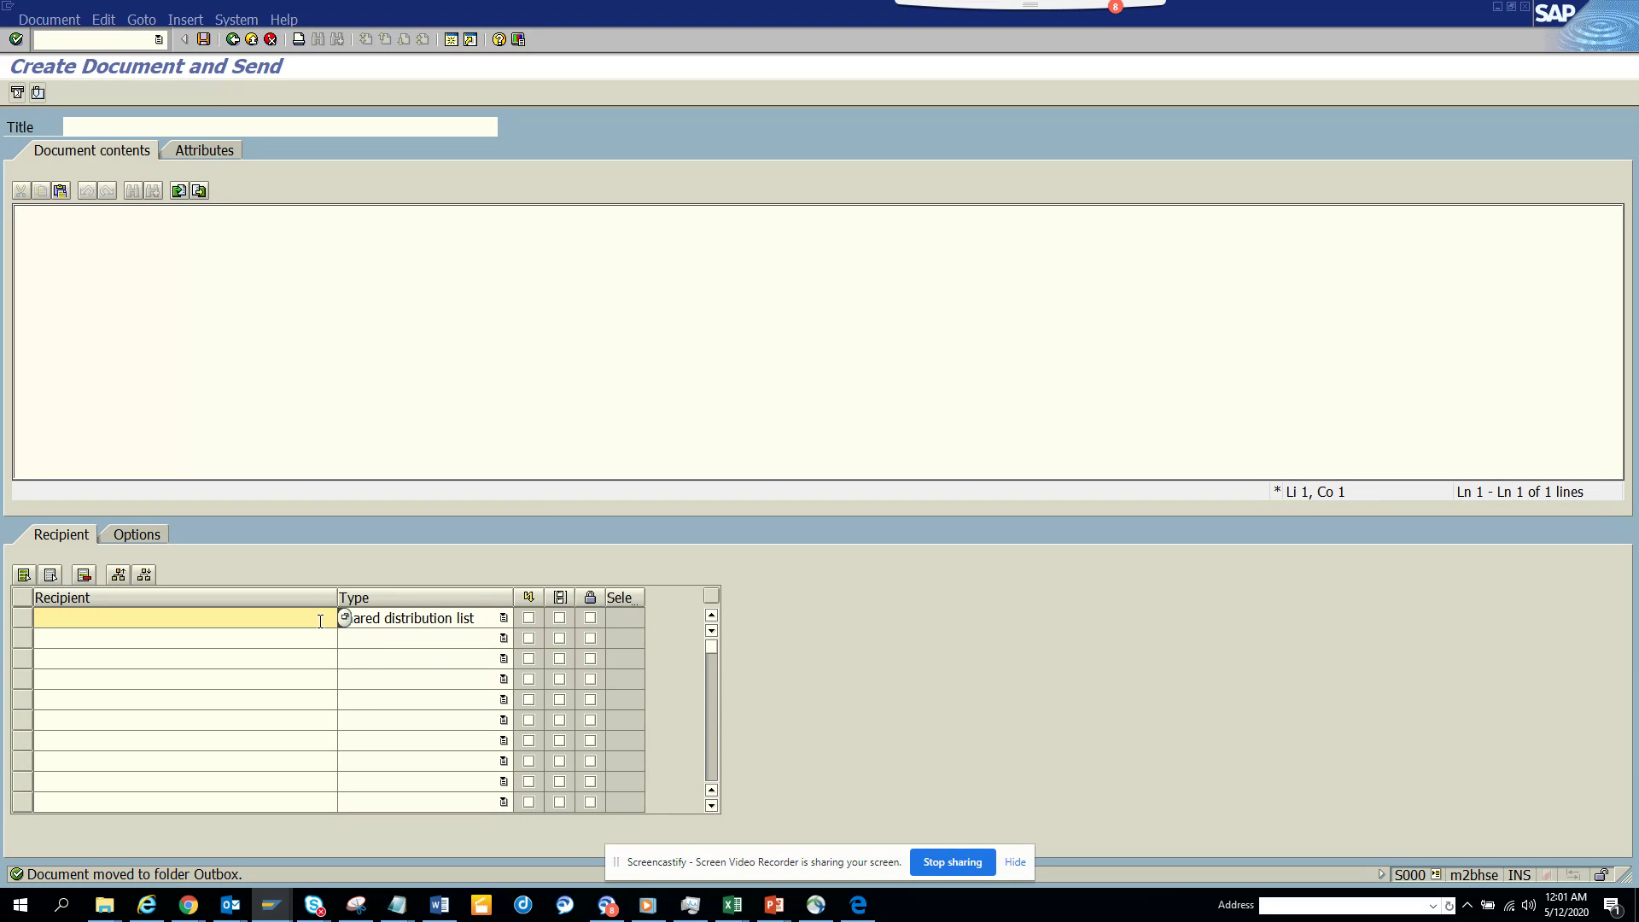
Find and select ZTEST13 as the recipient via the detailed distribution list search.
{"action": "left_click", "coordinate": [344, 619]}
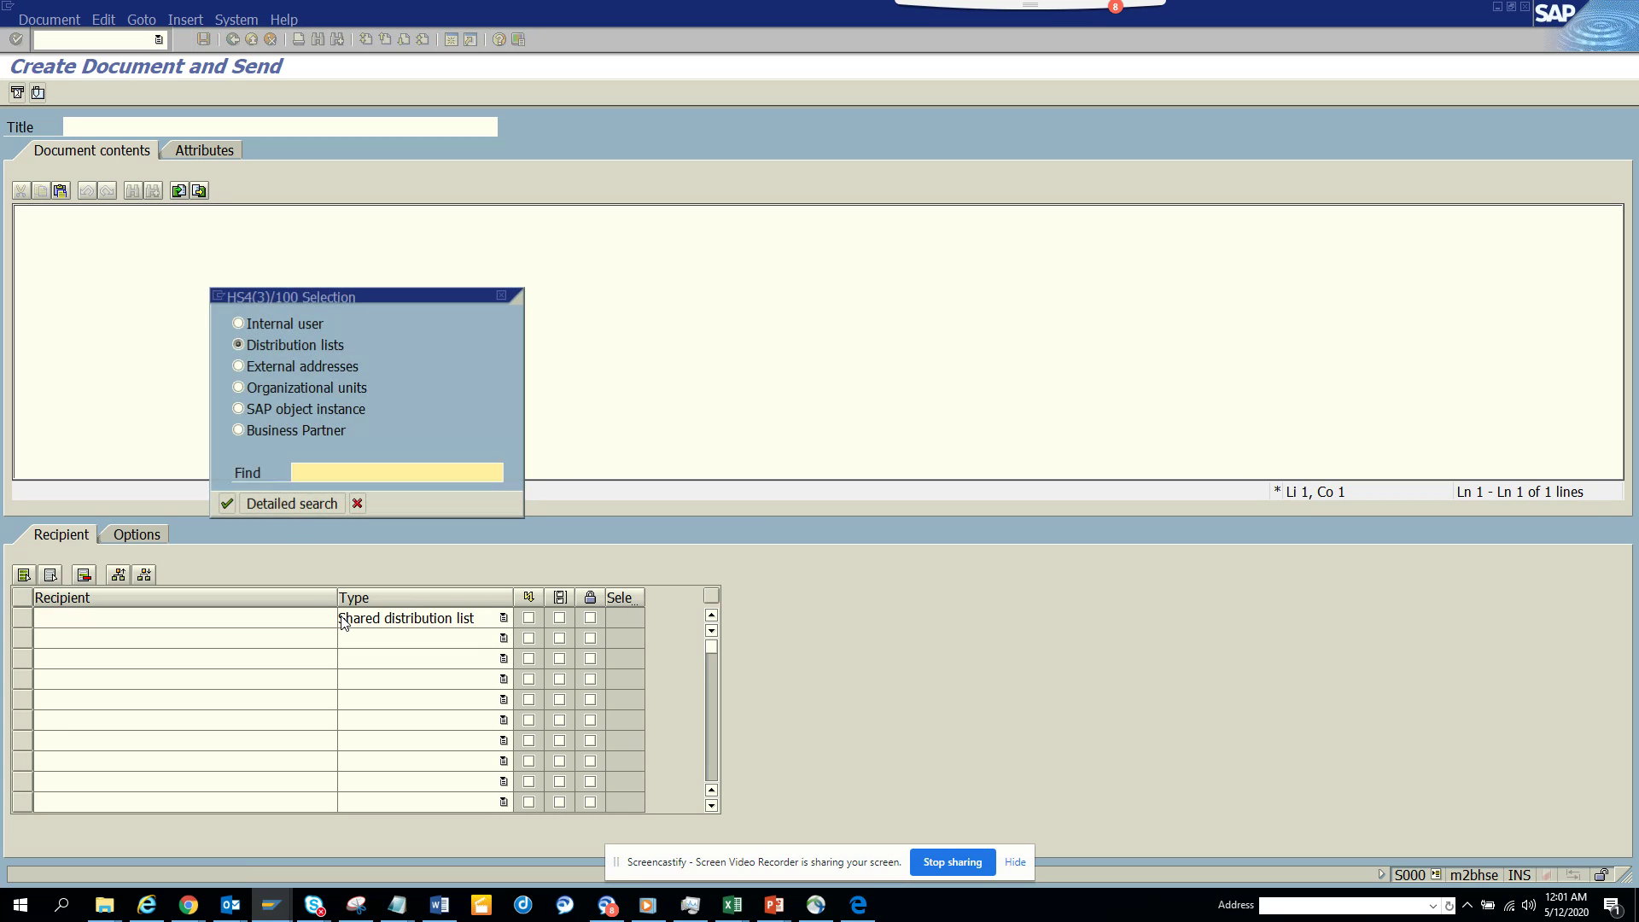
{"action": "key", "text": "Return"}
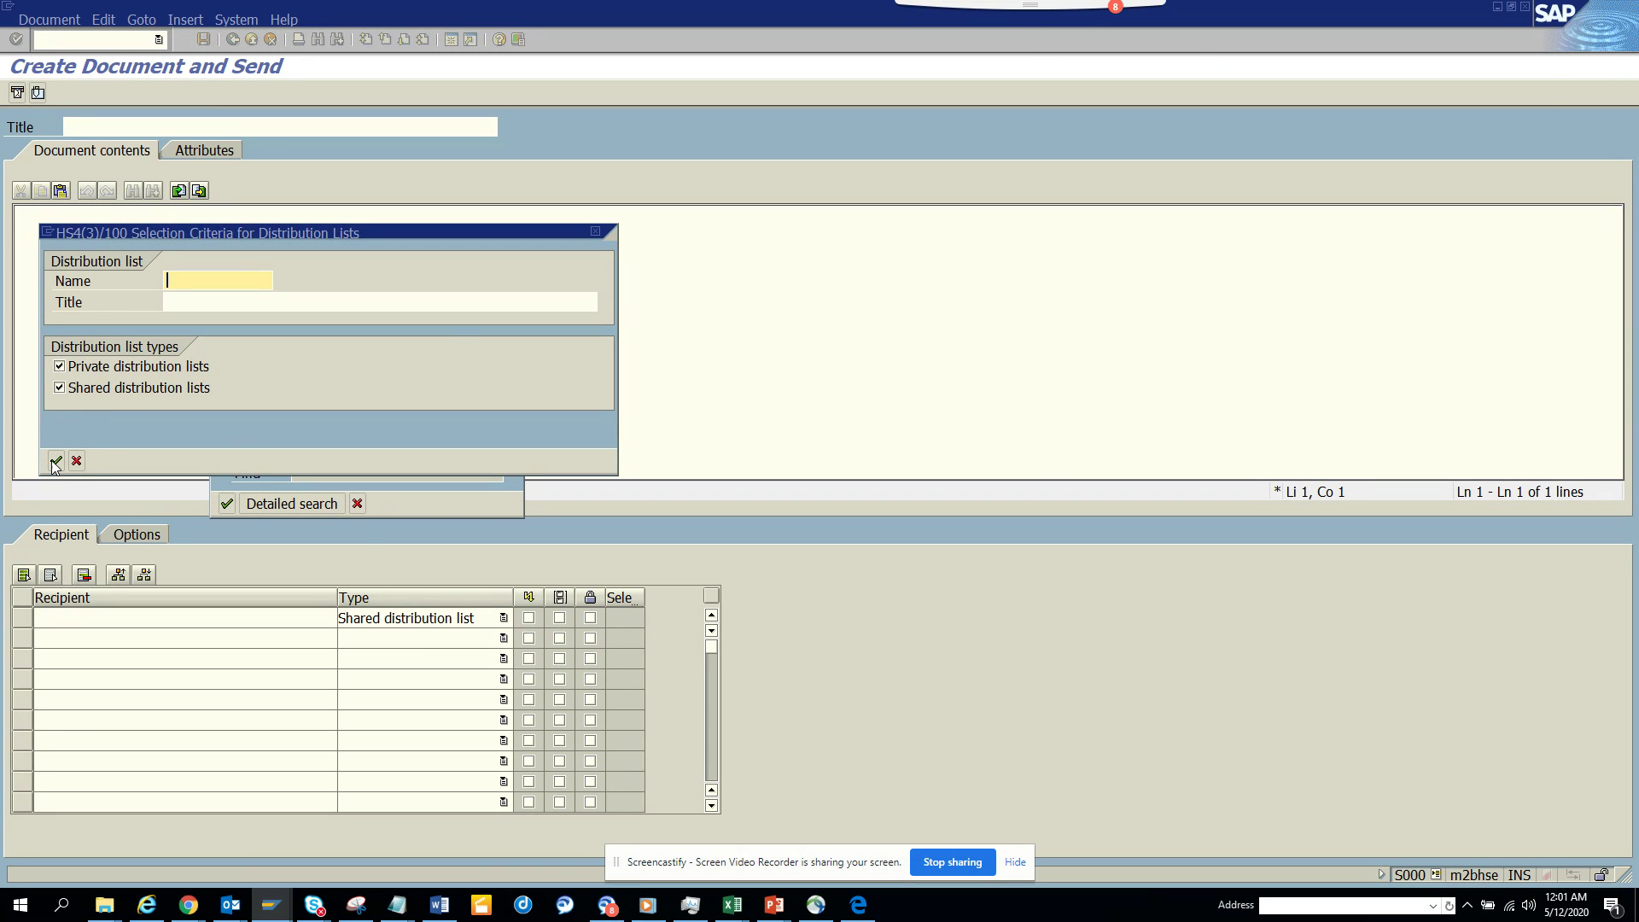
{"action": "left_click", "coordinate": [55, 460]}
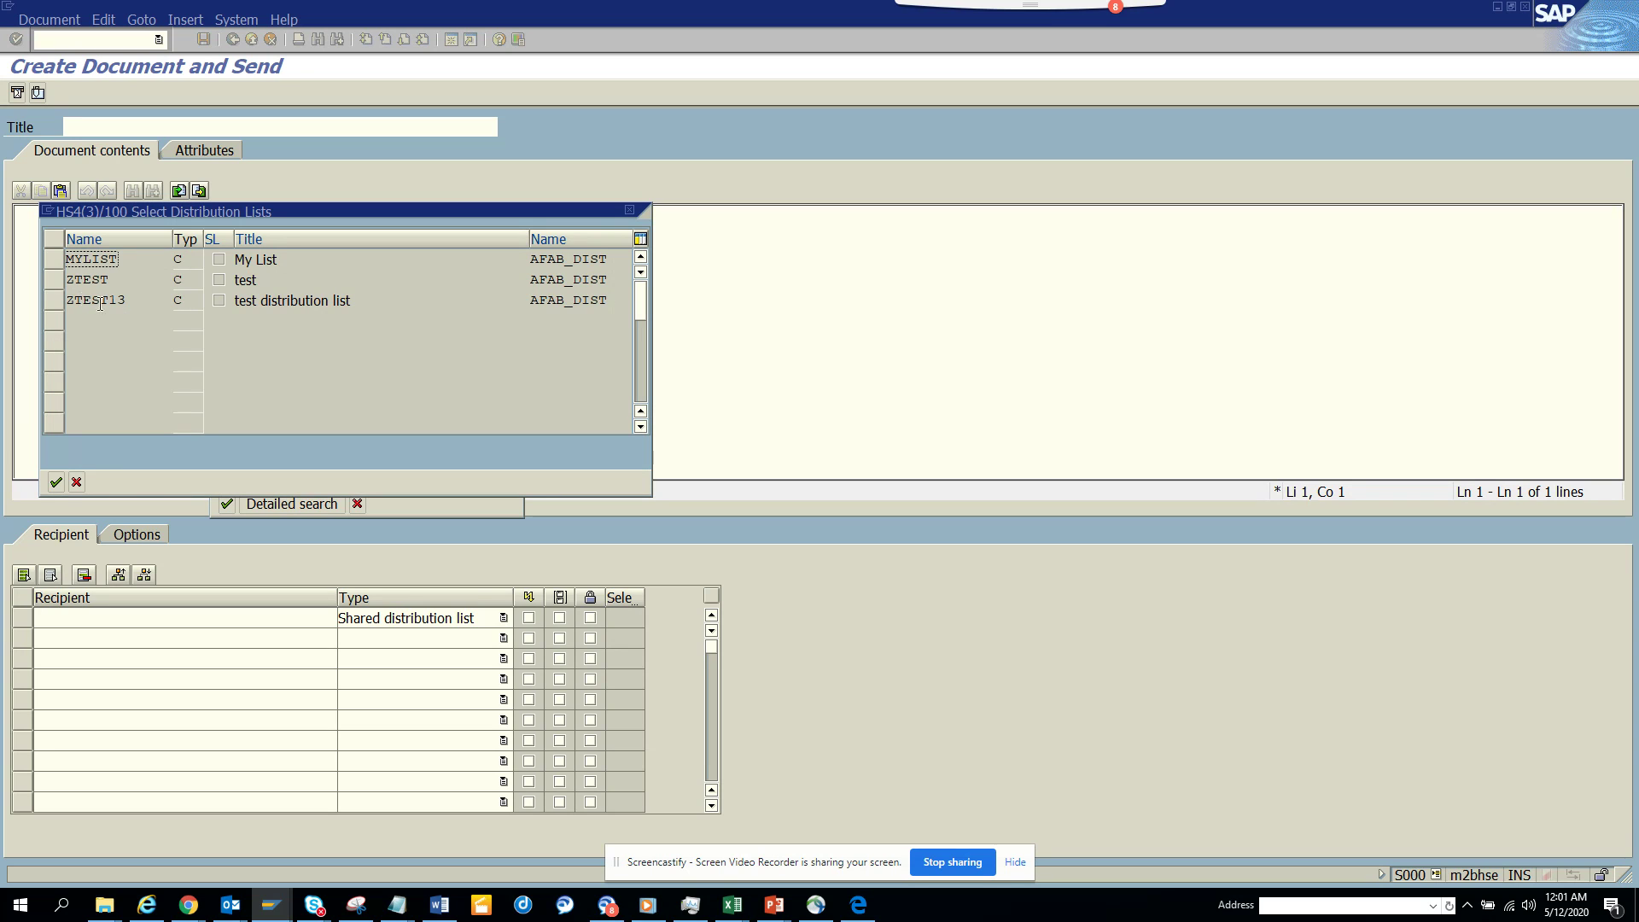
{"action": "left_click", "coordinate": [55, 301]}
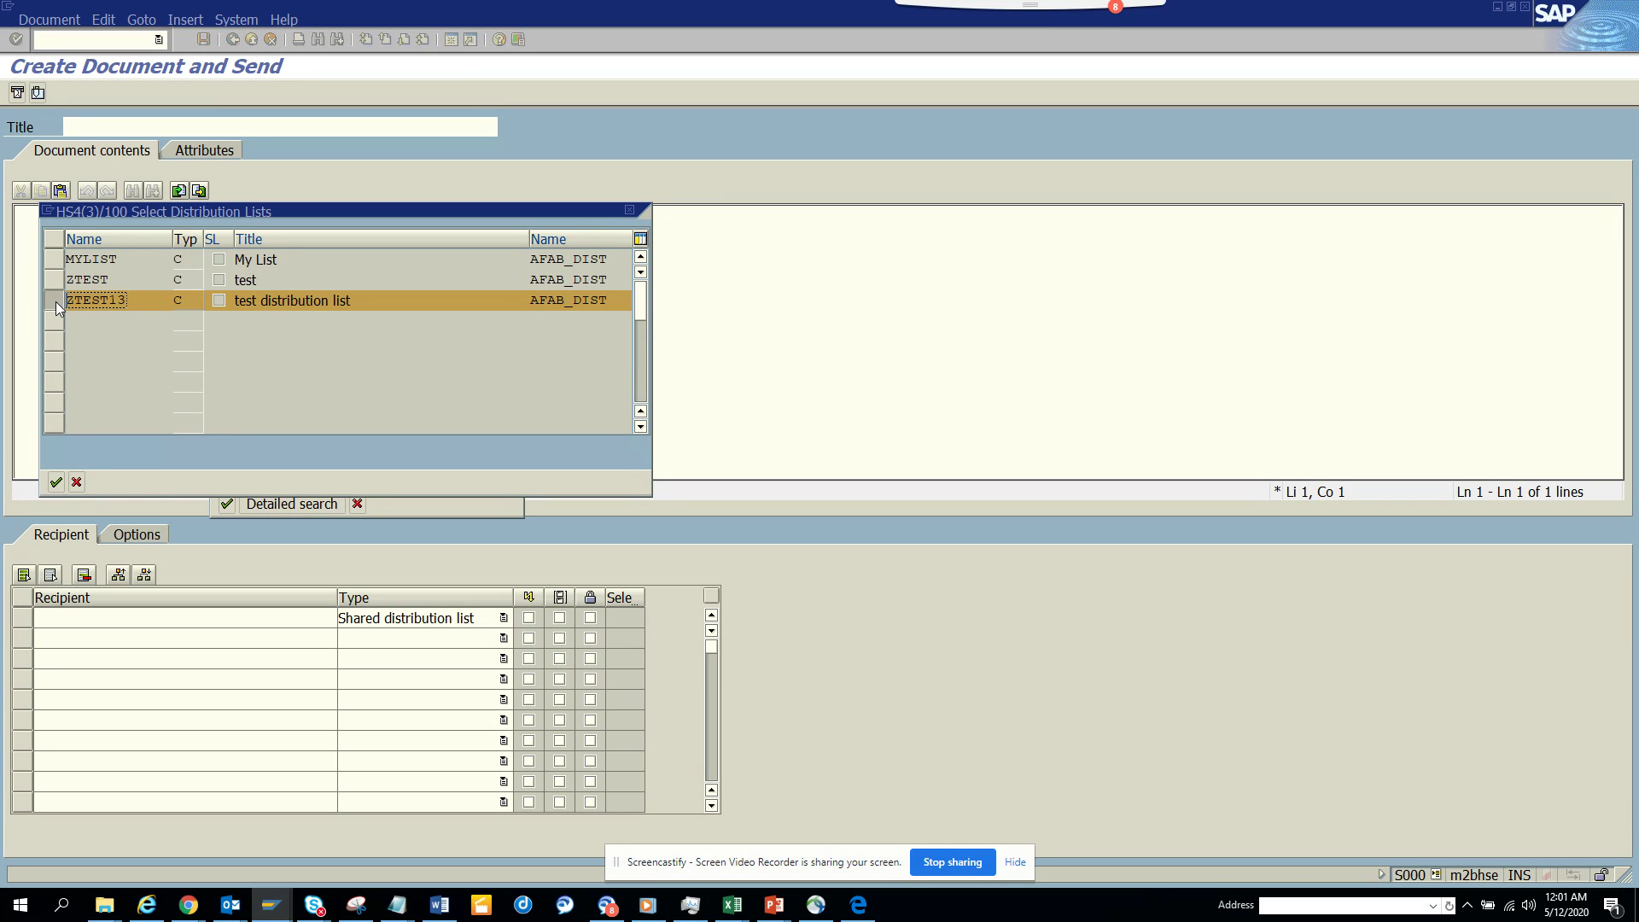
{"action": "left_click", "coordinate": [55, 483]}
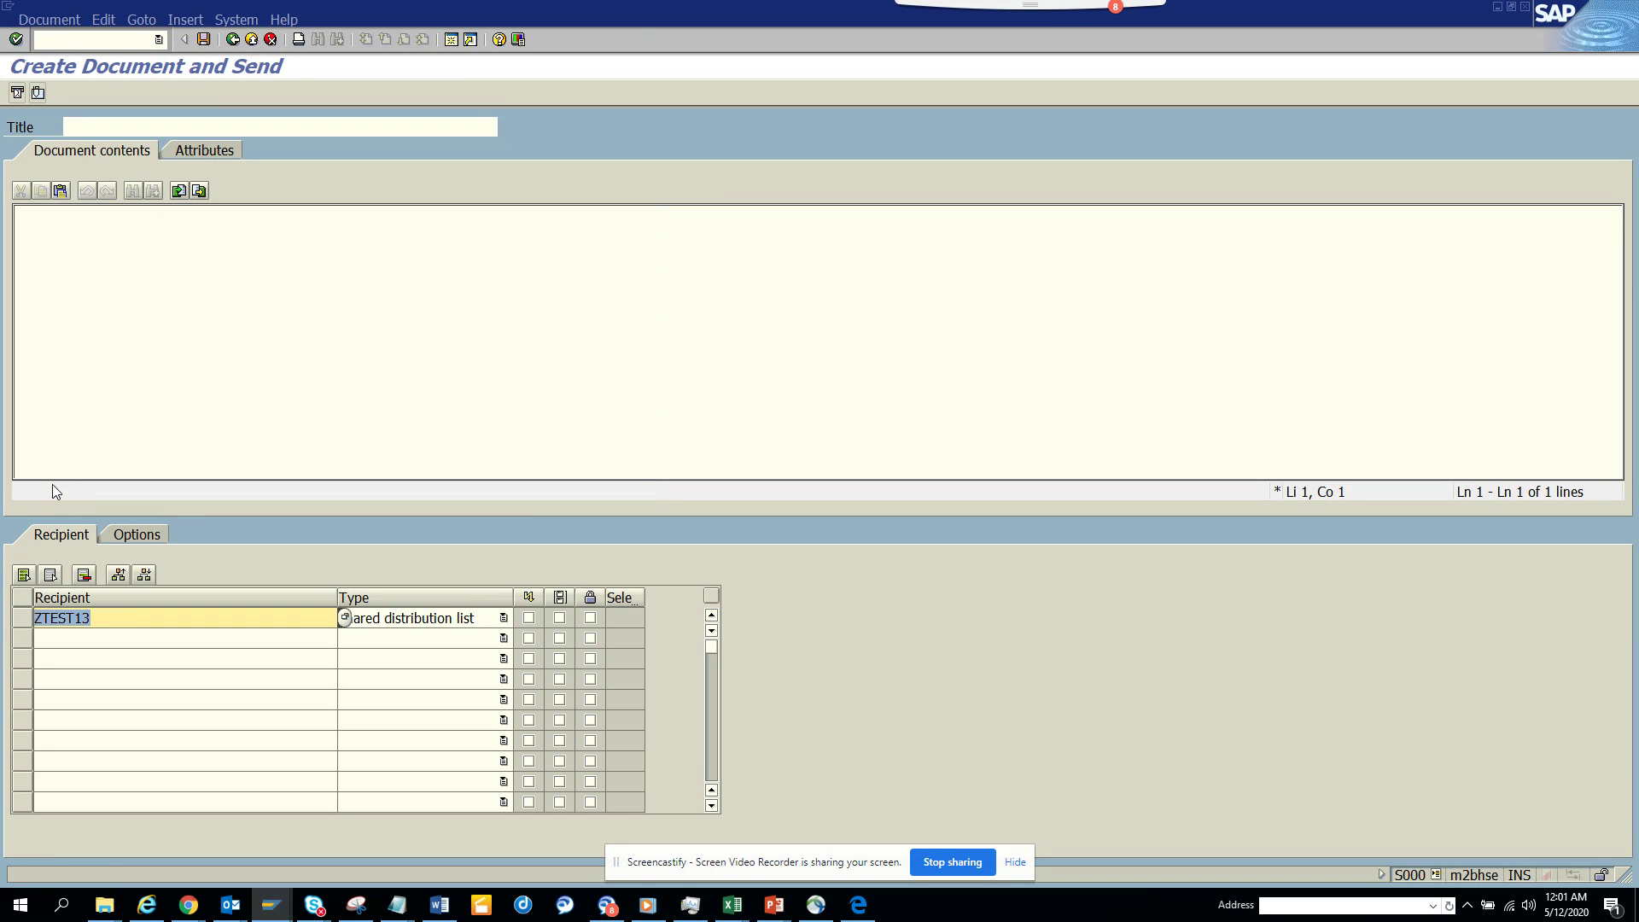
Title the message 'test distribution' and send it to ZTEST13.
{"action": "left_click", "coordinate": [248, 128]}
{"action": "type", "text": "te"}
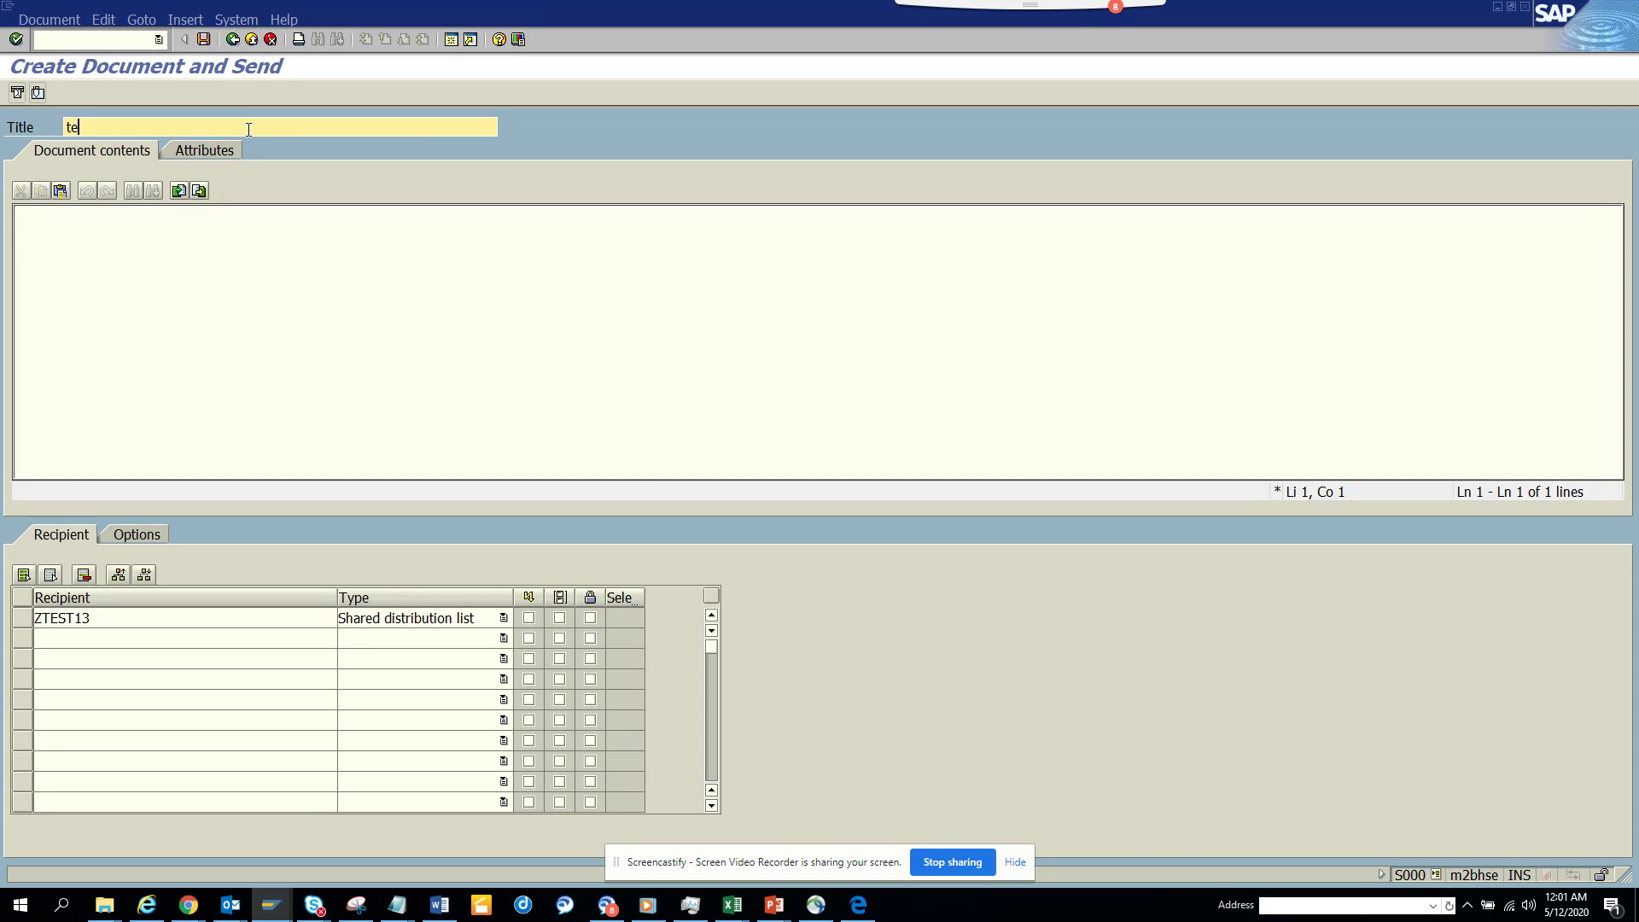
{"action": "type", "text": "st"}
{"action": "key", "text": "Tab"}
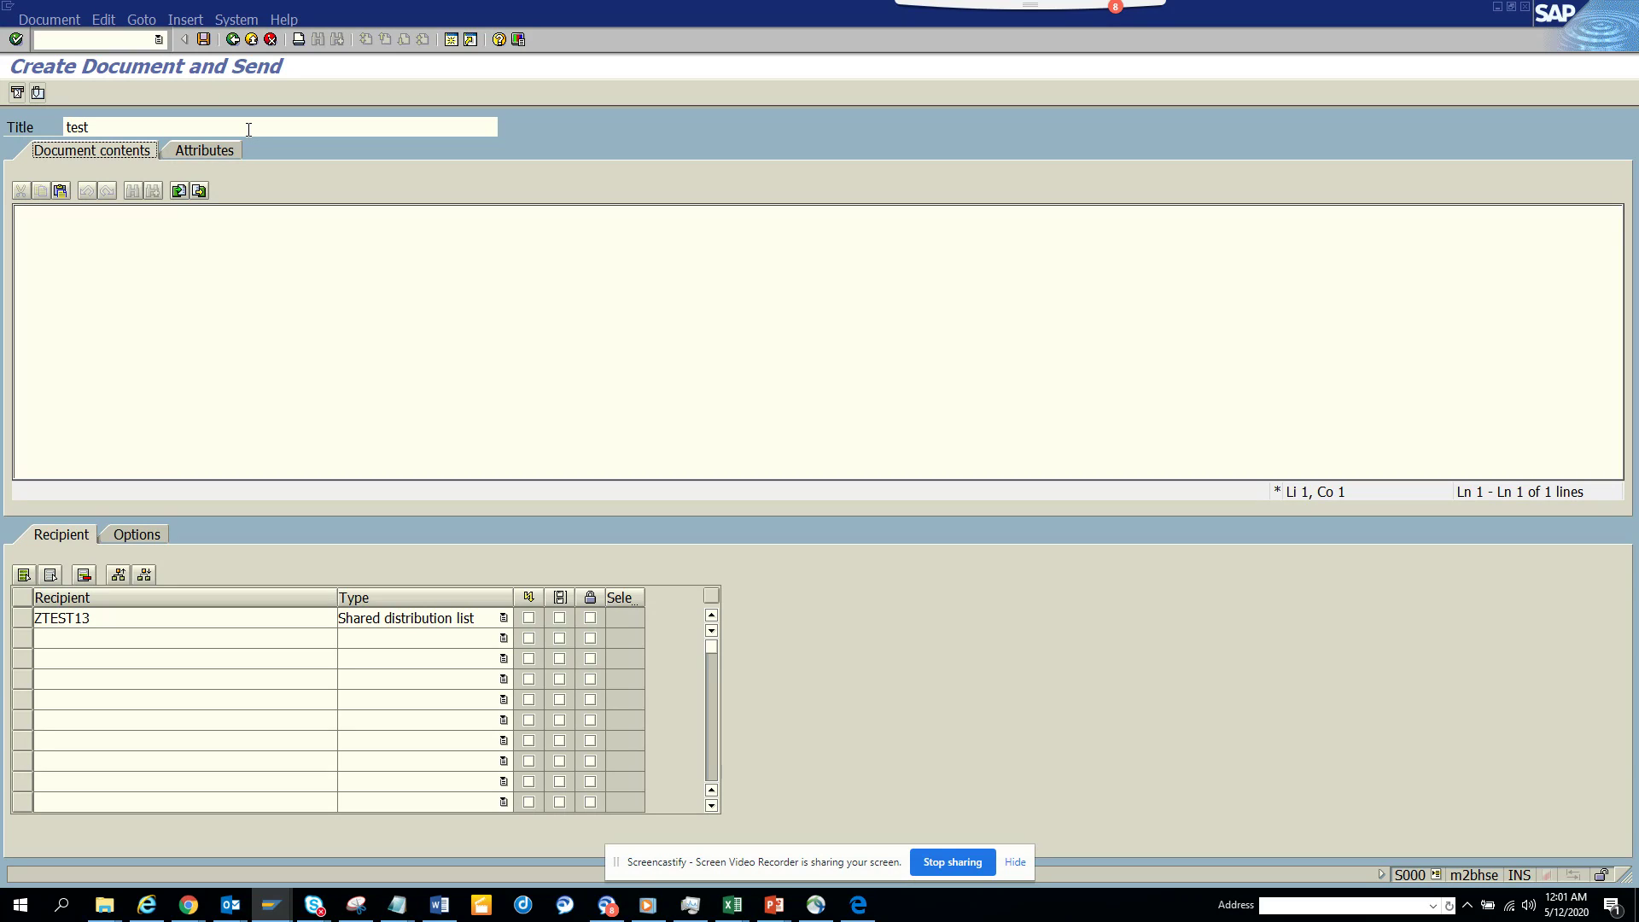
{"action": "left_click", "coordinate": [248, 128]}
{"action": "type", "text": "d"}
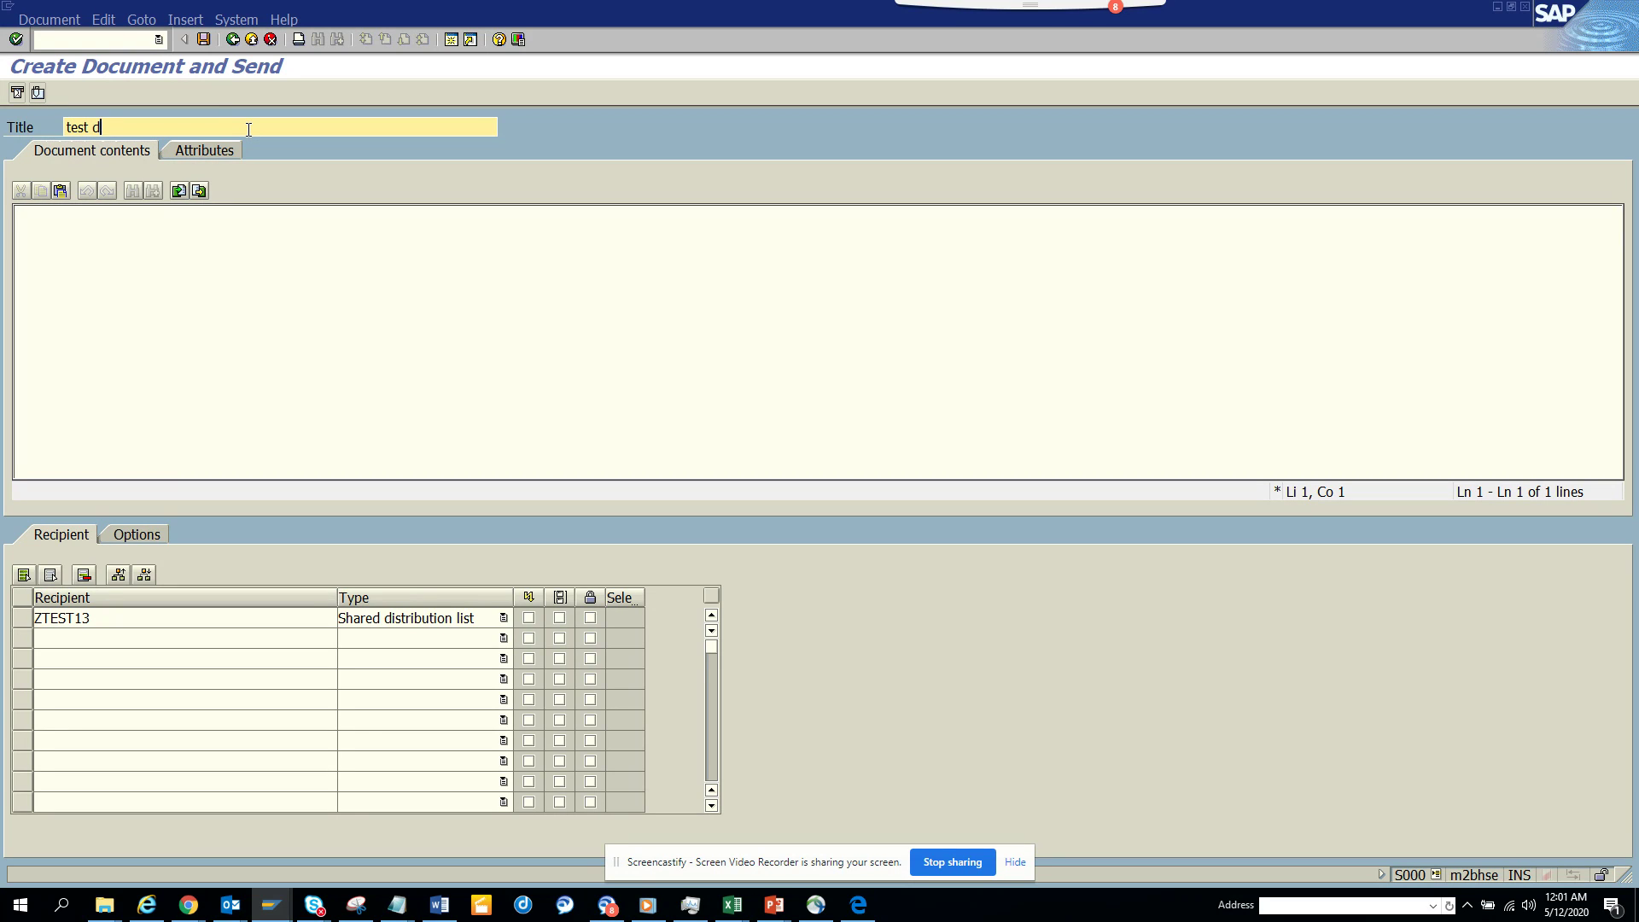
{"action": "type", "text": "istr"}
{"action": "type", "text": "ibution"}
{"action": "left_click", "coordinate": [17, 94]}
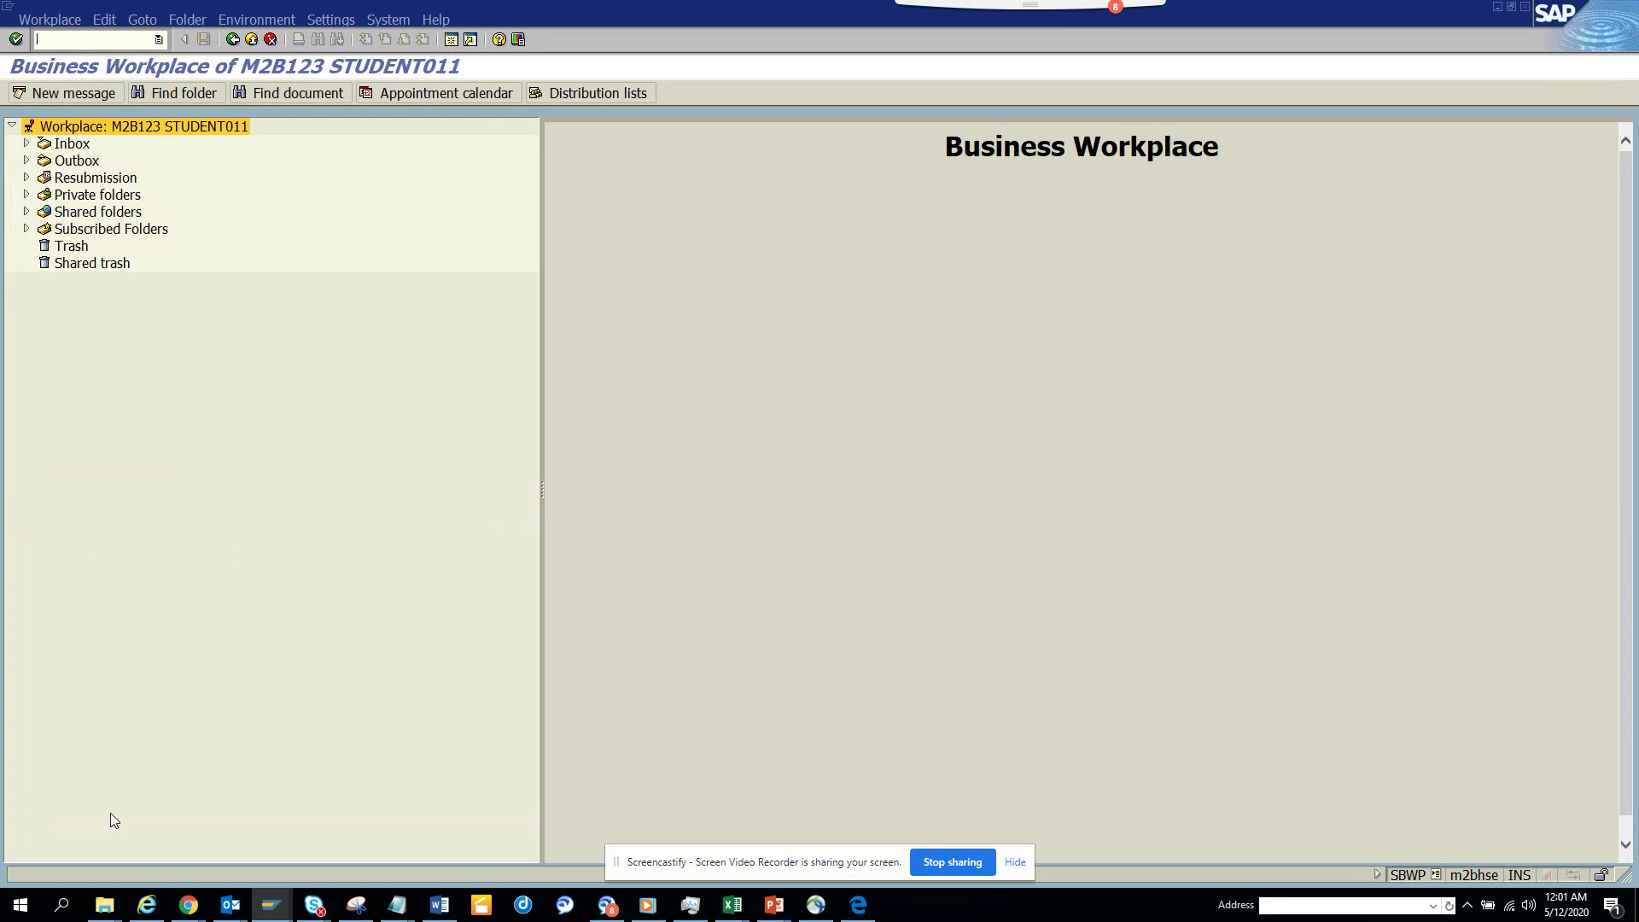
Check 'test distribution' among the Outbox documents, then go back to Easy Access.
{"action": "left_click", "coordinate": [43, 162]}
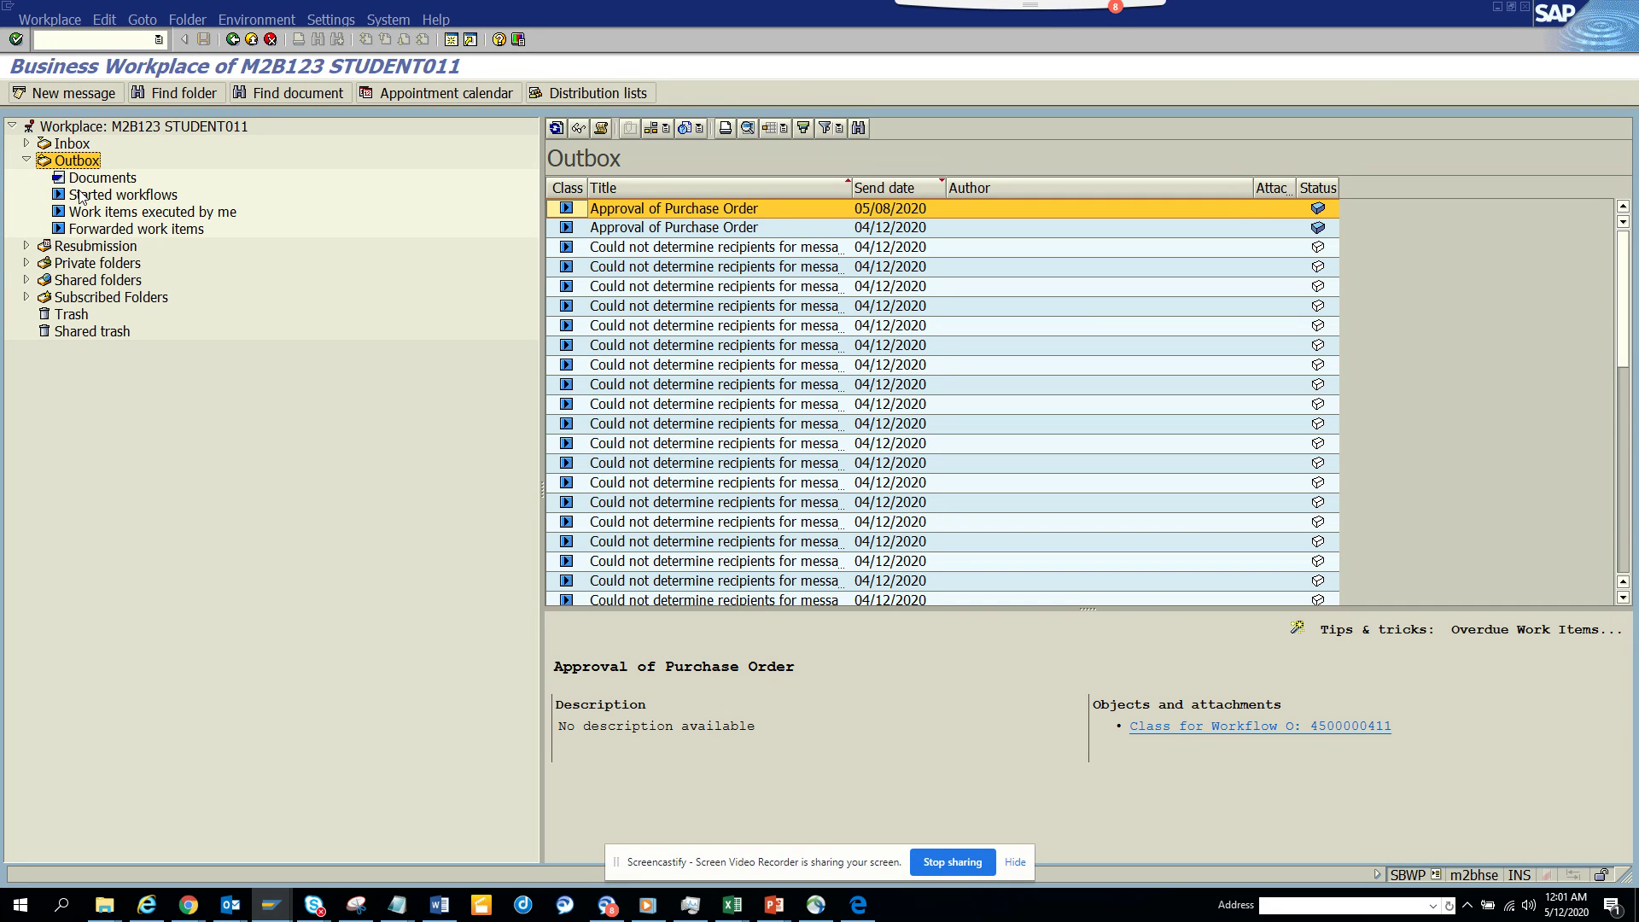
{"action": "left_click", "coordinate": [100, 178]}
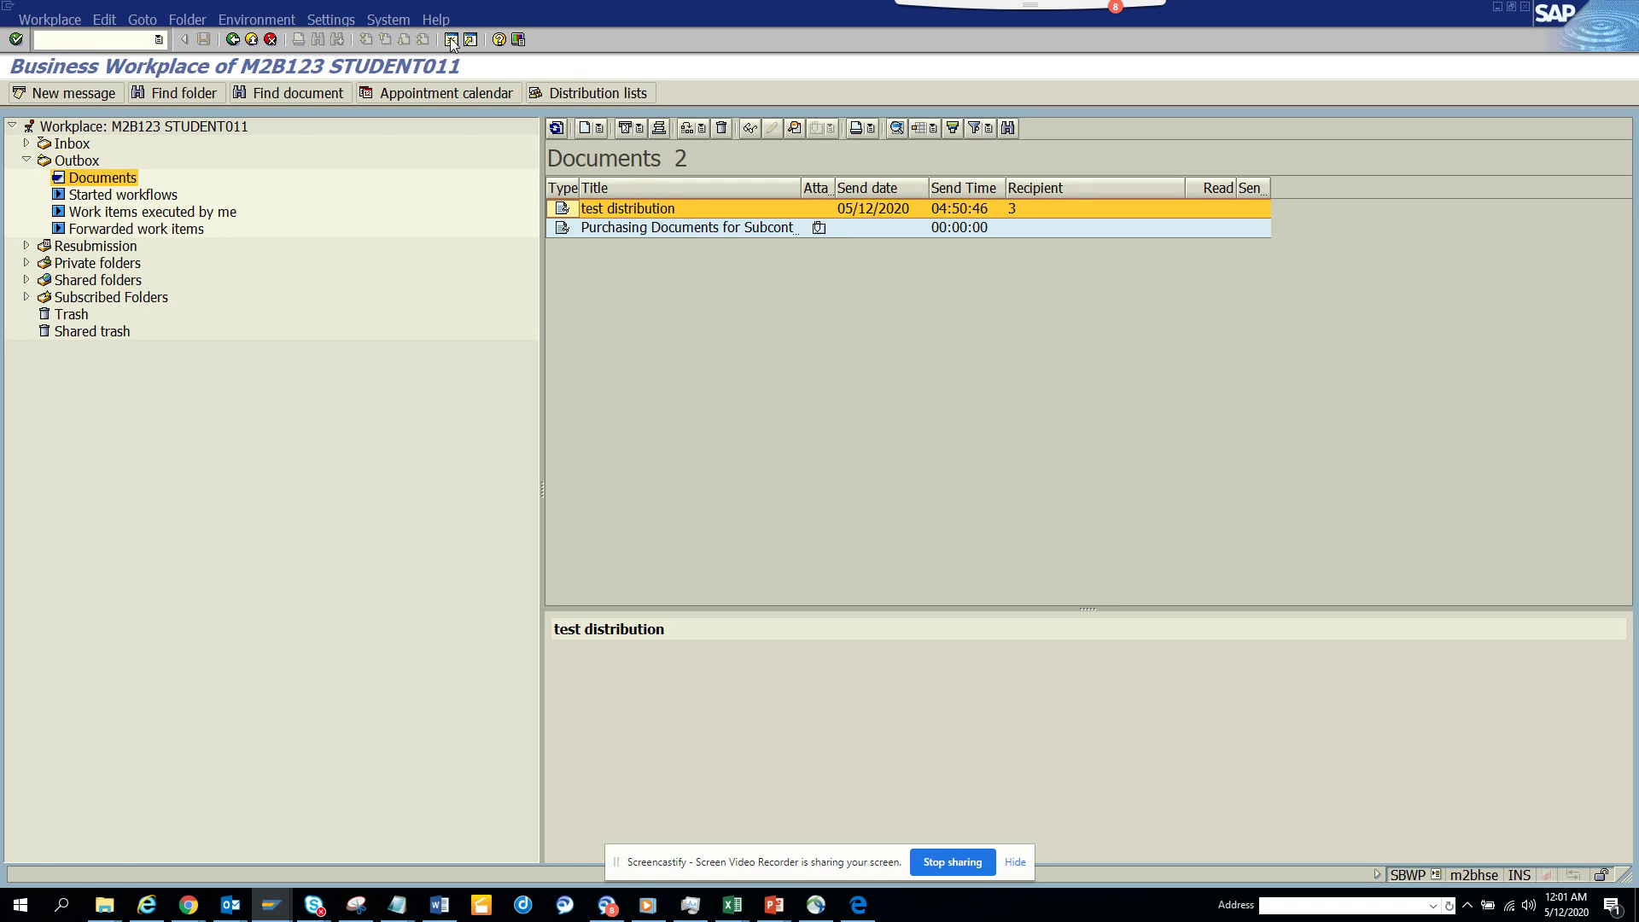
{"action": "key", "text": "F3"}
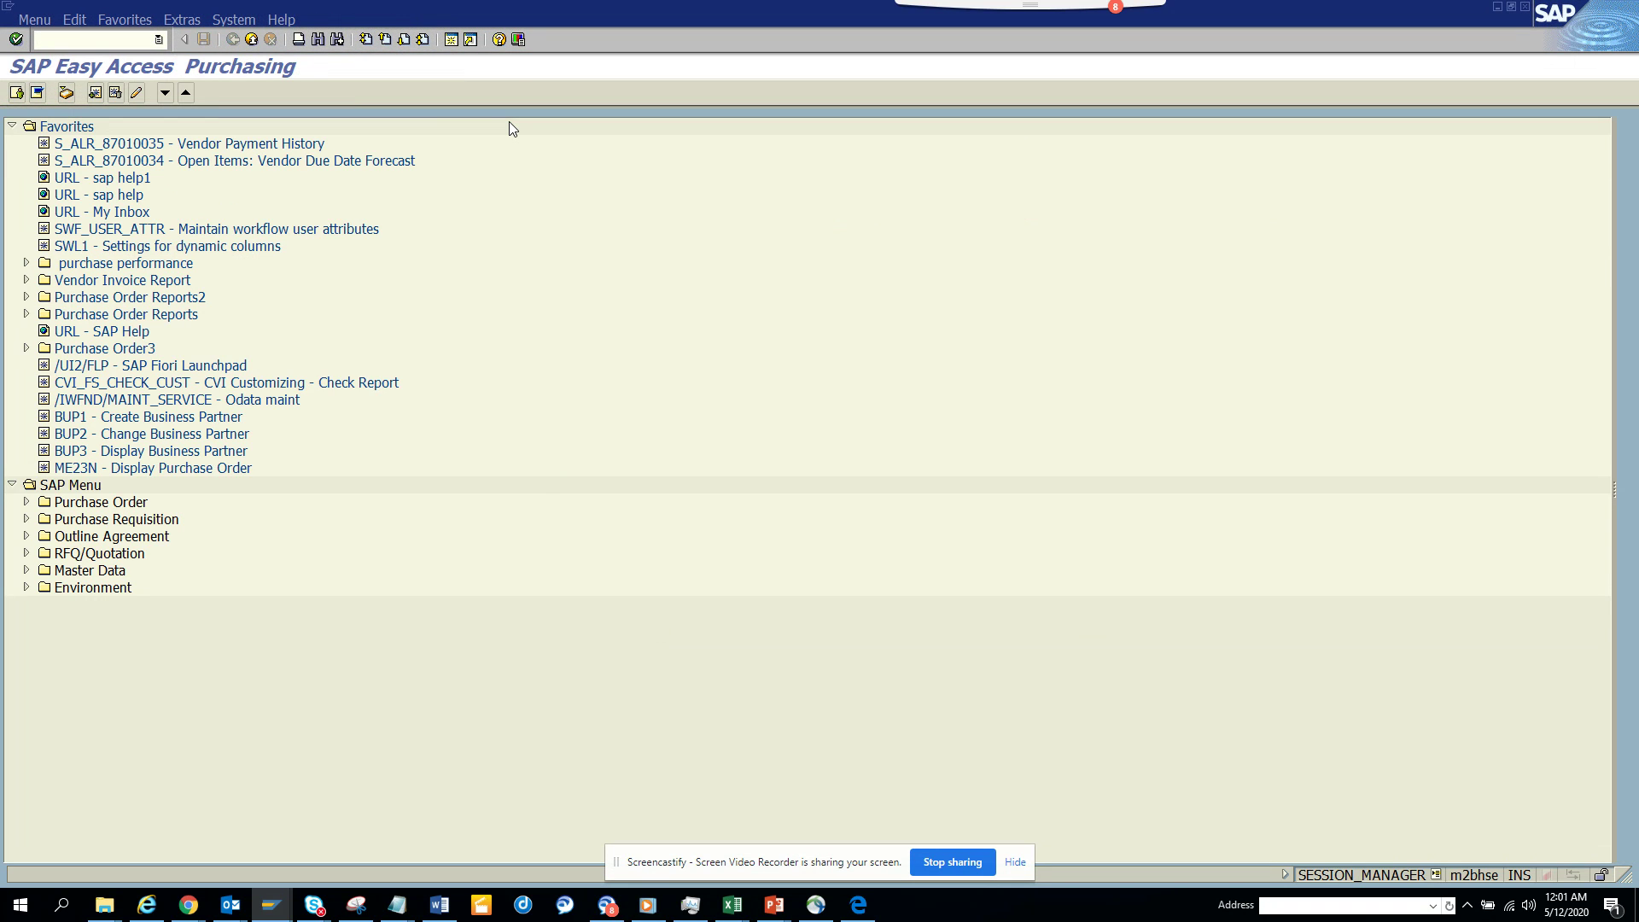
{"action": "type", "text": "sost"}
Review the two waiting 'test distribution' e-mails in SOST, then return to the Outbox.
{"action": "key", "text": "Return"}
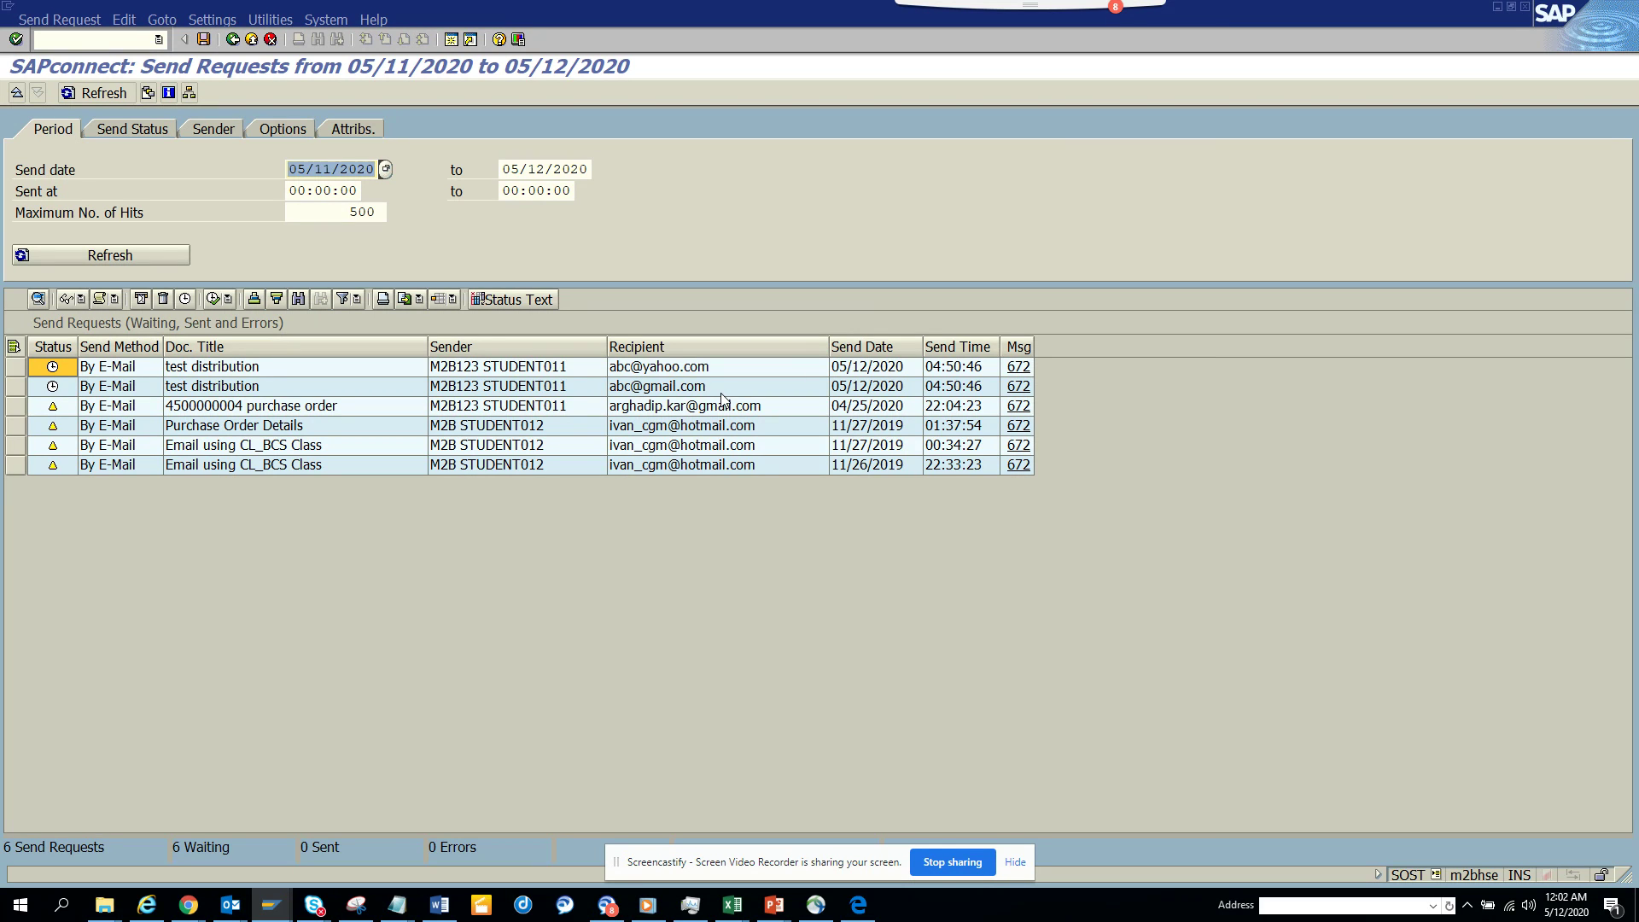
{"action": "key", "text": "F3"}
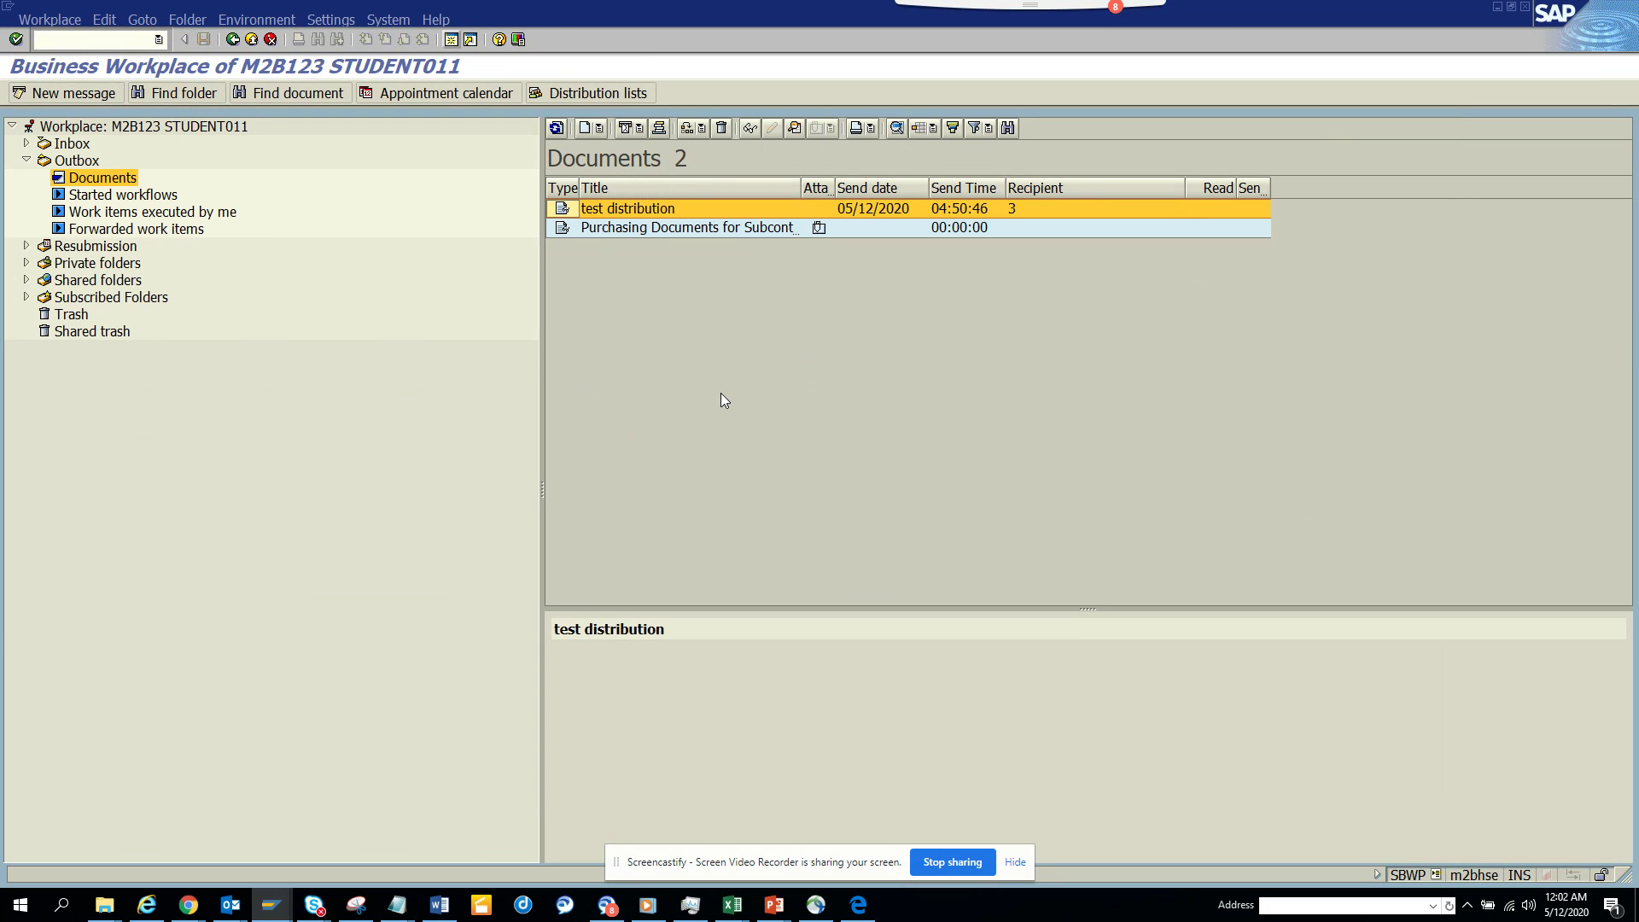
Show the message's recipient list with ZTEST13 expanded into its three members.
{"action": "left_click", "coordinate": [707, 209]}
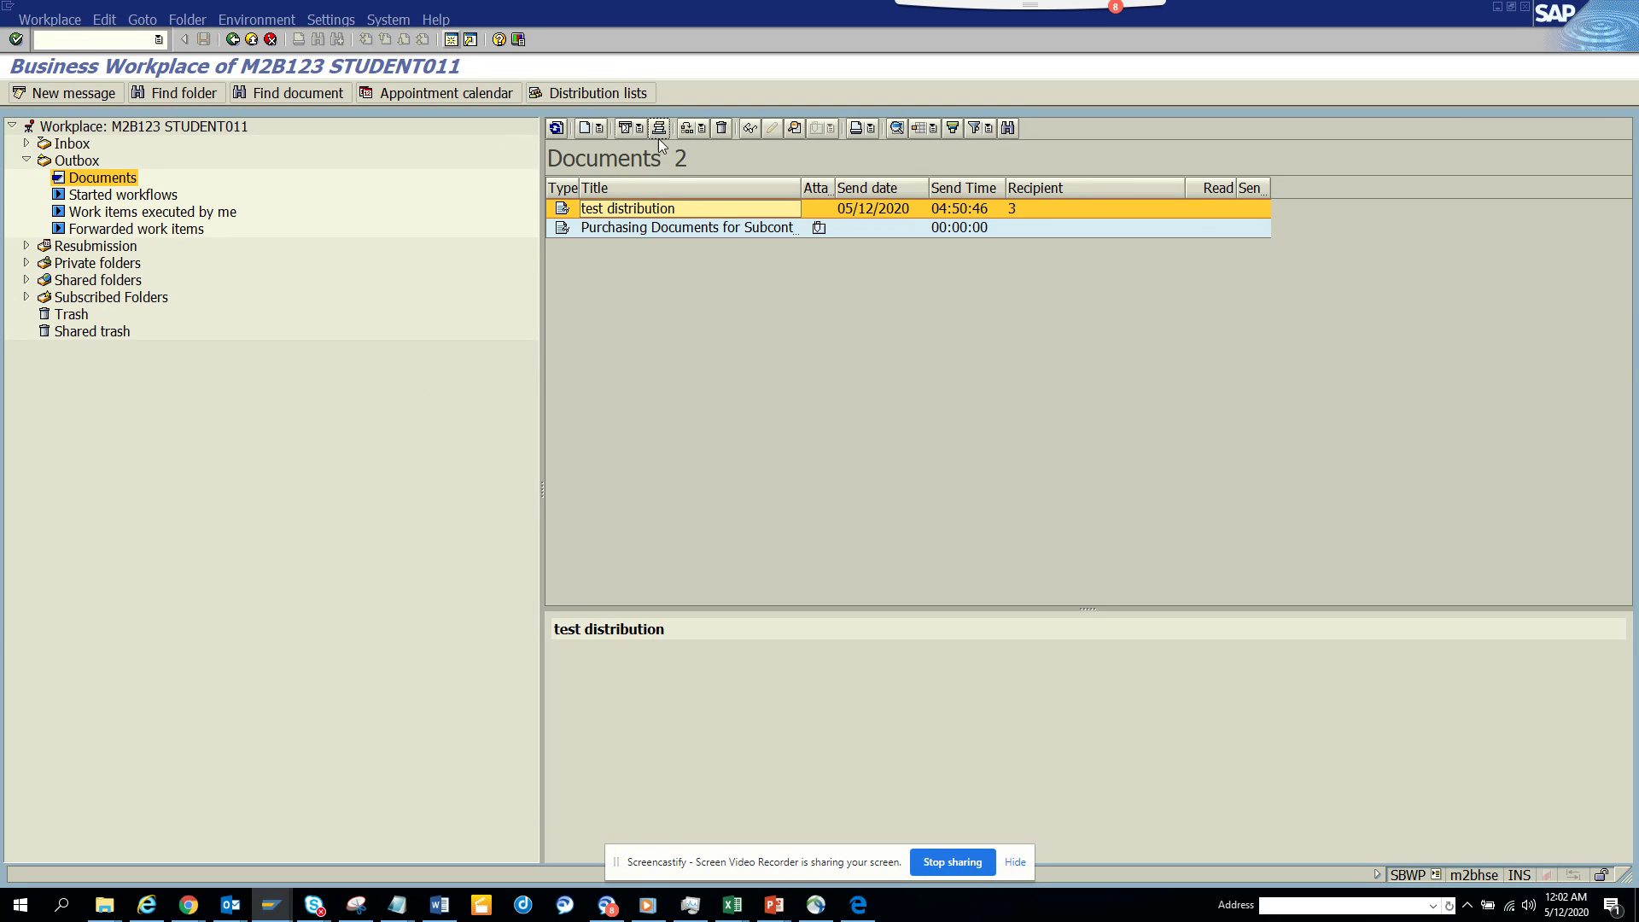
{"action": "double_click", "coordinate": [767, 207]}
{"action": "left_click", "coordinate": [253, 124]}
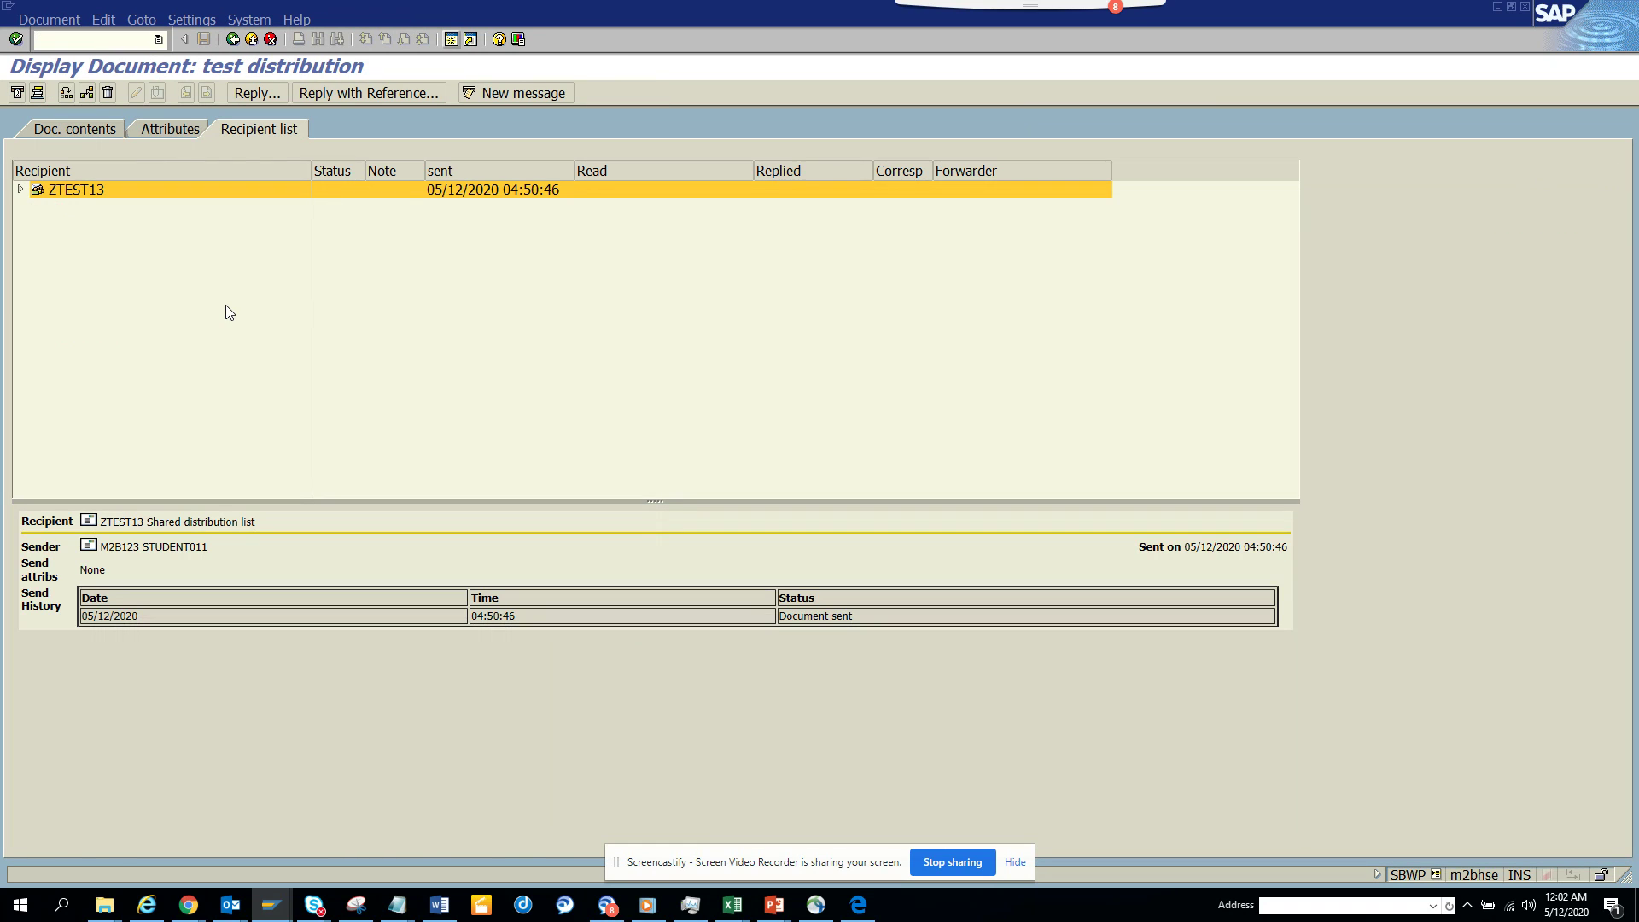
{"action": "left_click", "coordinate": [19, 191]}
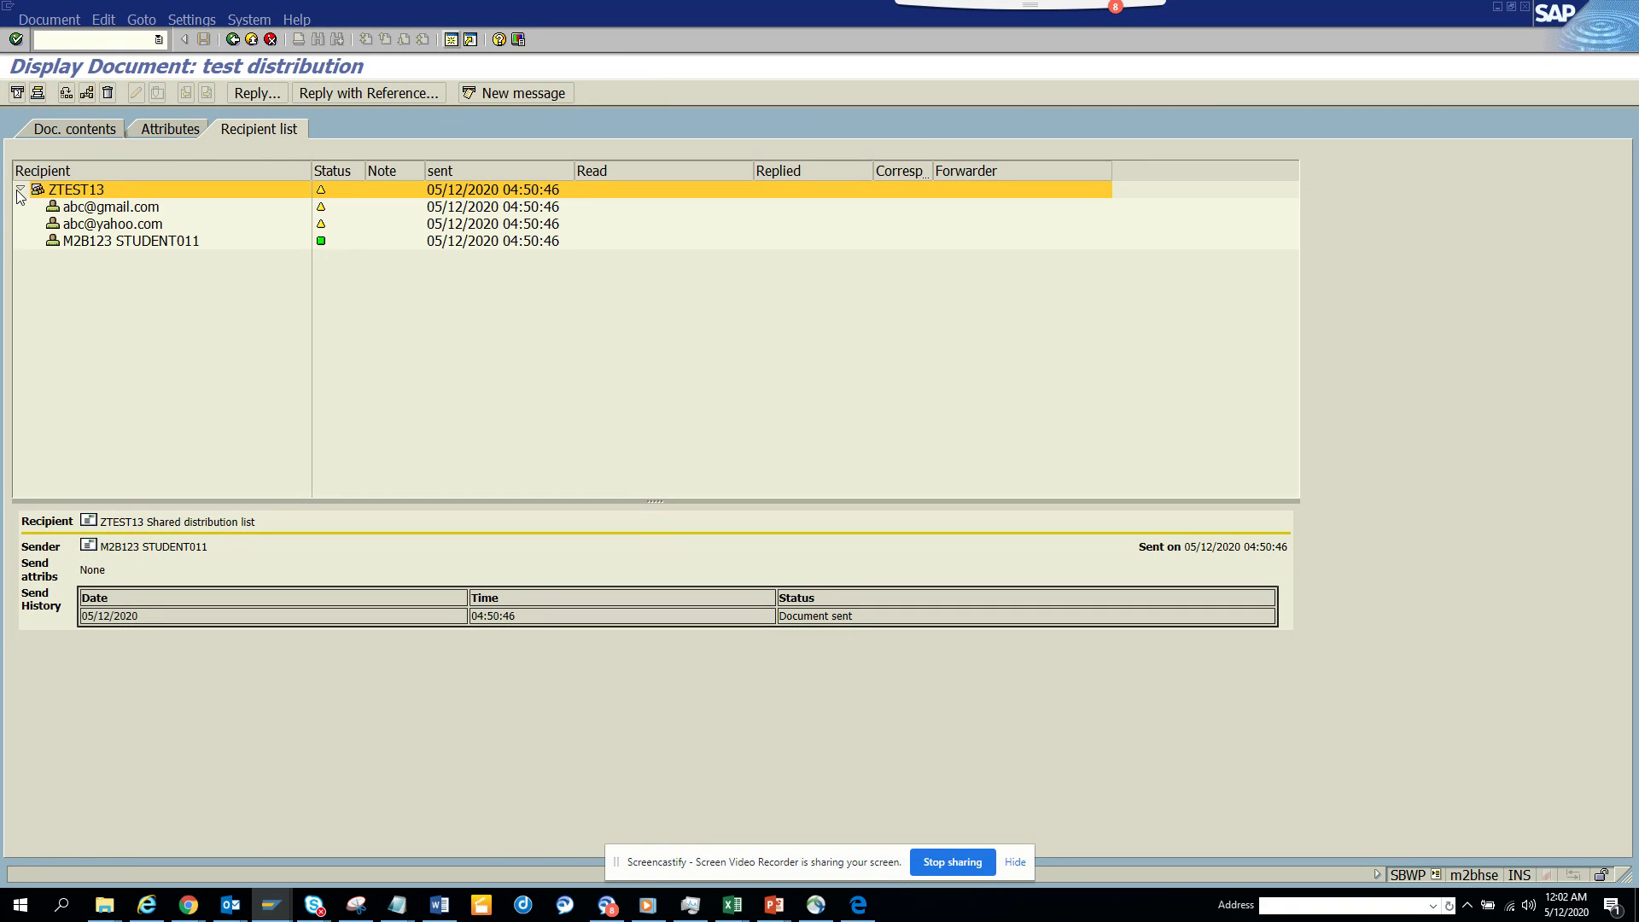